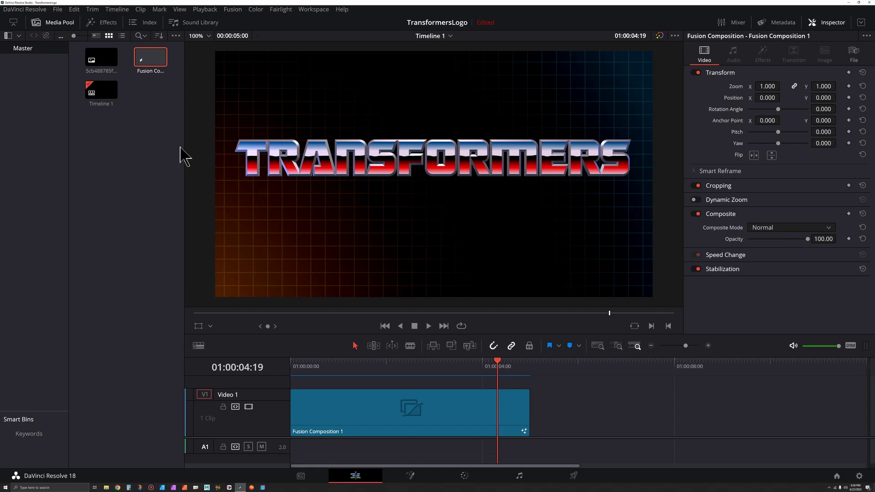
Step: Create a new Fusion composition clip in the media pool with the default duration and frame rate
right_click(145, 94)
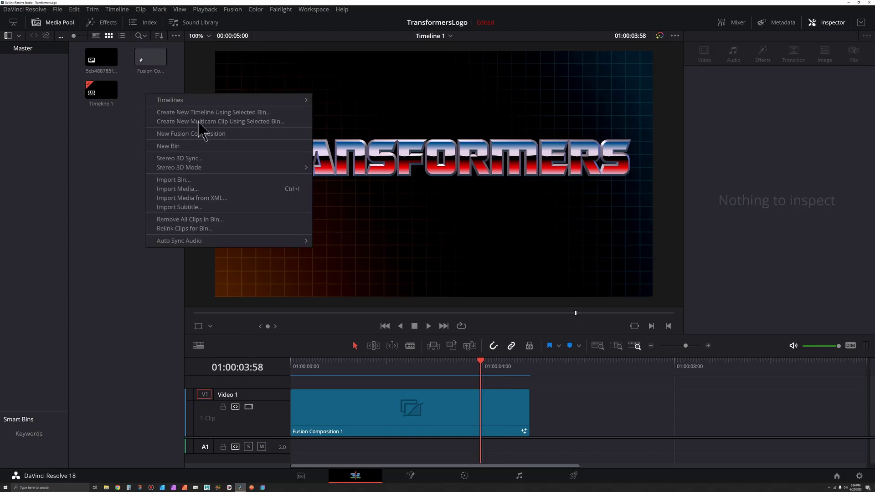
click(204, 136)
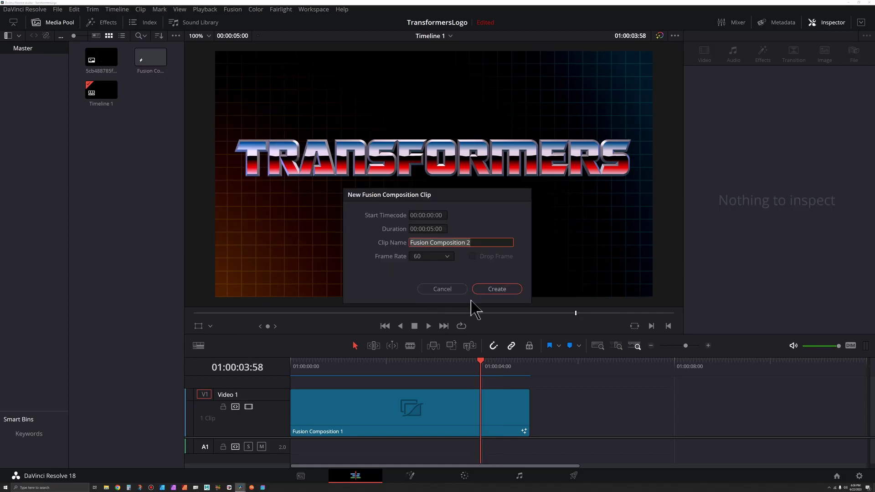
click(498, 289)
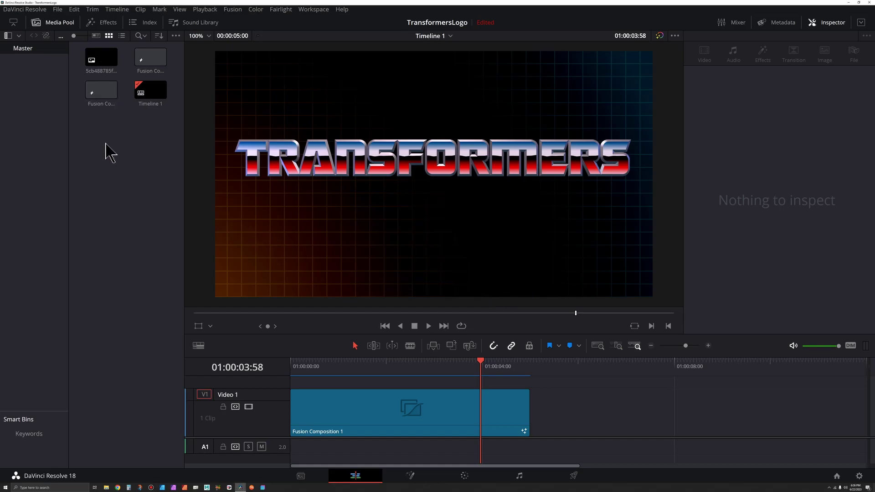
Step: Preview the composition clips, open the timeline's finished logo composition on the Fusion page and enlarge its node area
double_click(151, 59)
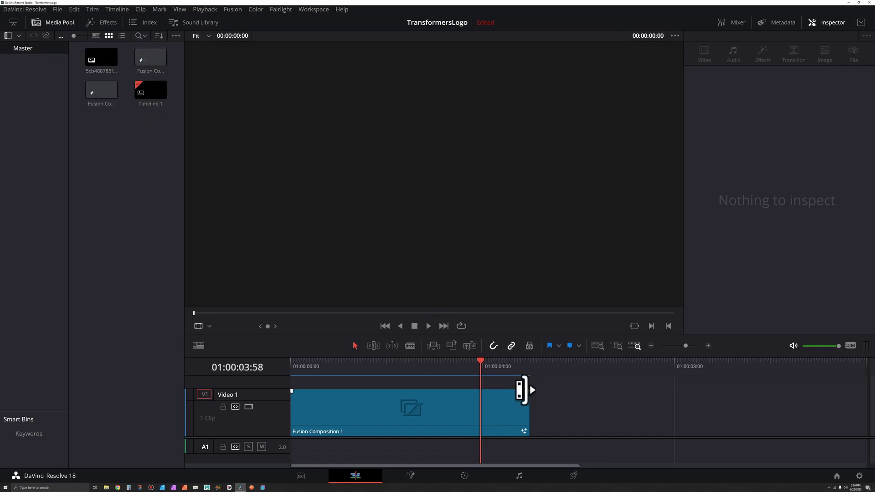
double_click(101, 94)
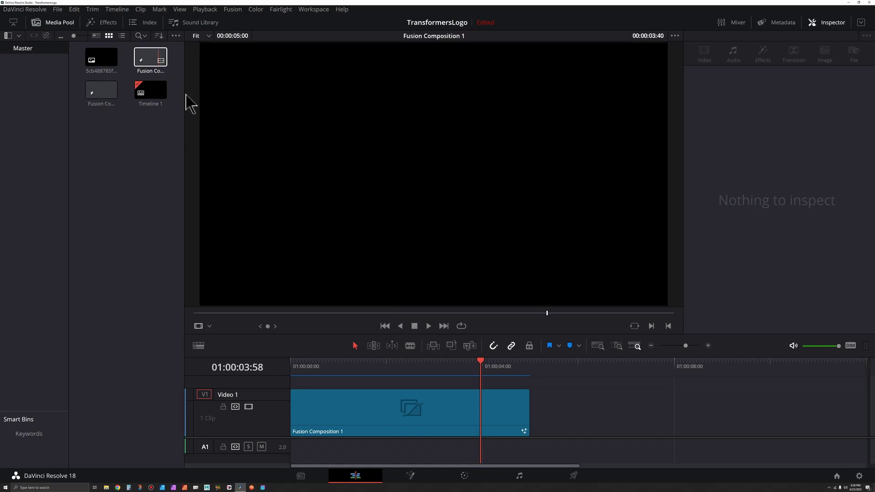
click(409, 476)
drag(409, 210, 406, 166)
scroll(327, 358, up, 5)
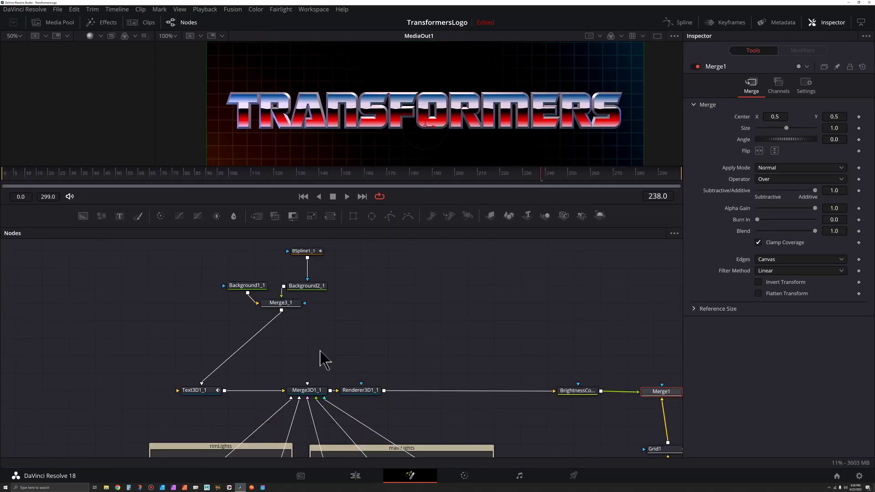
Step: Show the merged backgrounds with the BSpline mask in the viewer to examine the gradient texture feeding the text
drag(301, 330, 375, 455)
drag(433, 256, 236, 425)
click(328, 387)
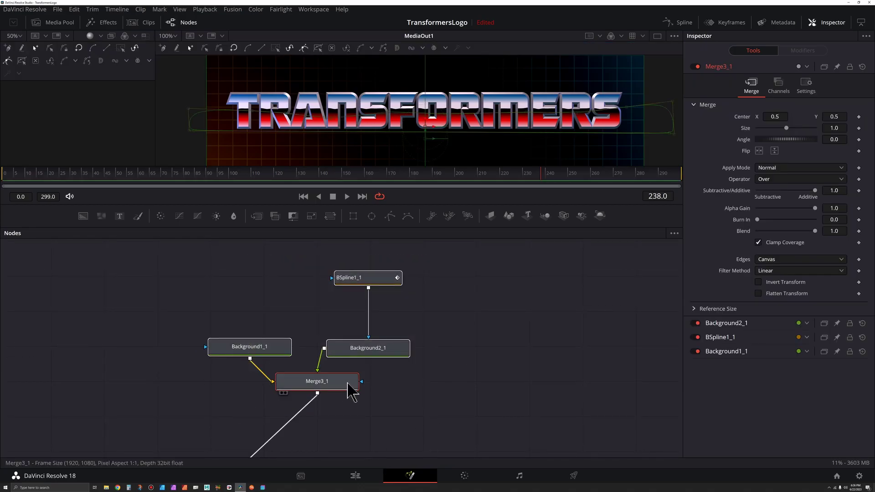
key(2)
scroll(424, 148, down, 2)
scroll(429, 145, up, 1)
drag(375, 309, 440, 155)
Step: Examine how the 3D text, the 3D merge and the rim and main light groups are connected
click(239, 405)
click(440, 405)
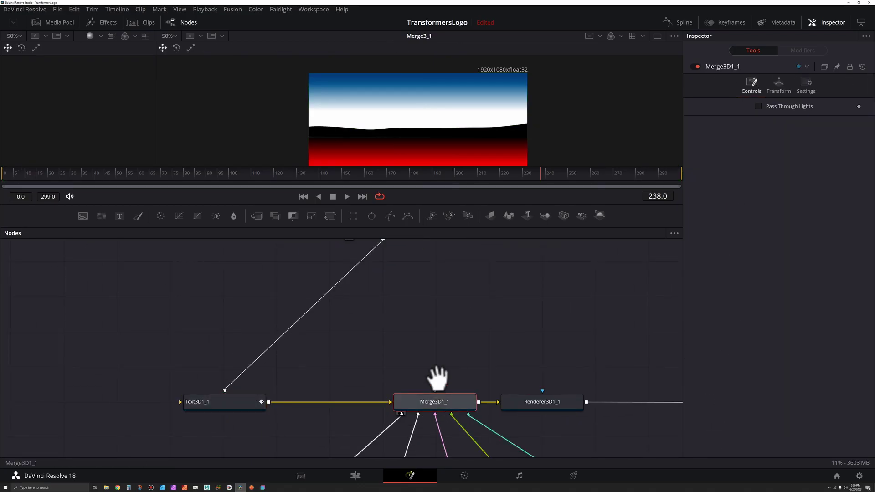
drag(438, 378, 405, 218)
scroll(454, 348, down, 3)
drag(587, 385, 502, 387)
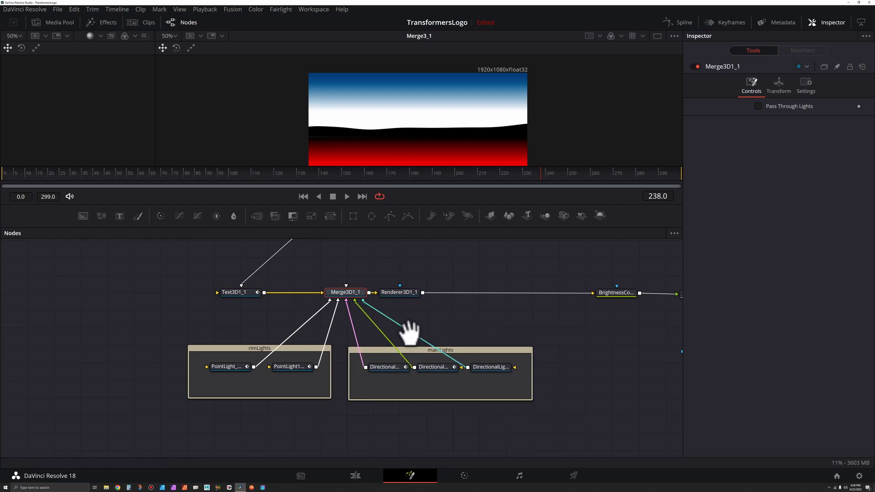
drag(410, 328, 238, 383)
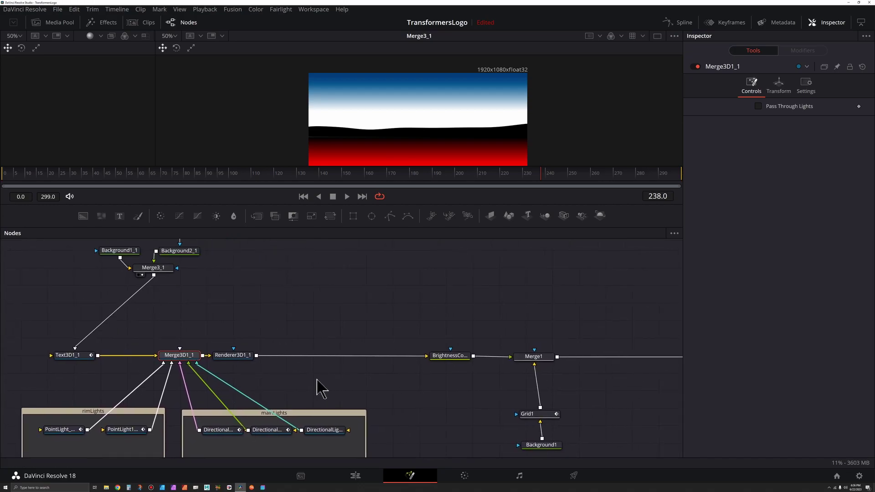
Step: View the finished logo's 3D renderer output, followed by its brightness and contrast correction, to compare them
click(241, 358)
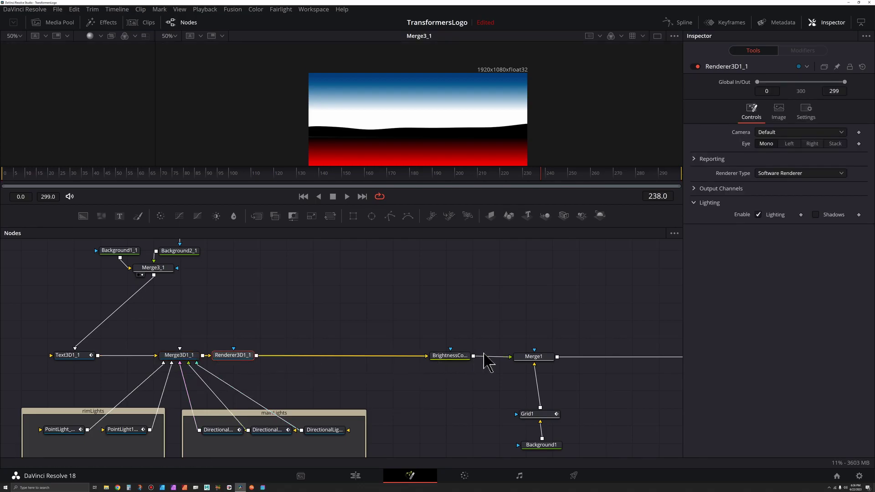
key(2)
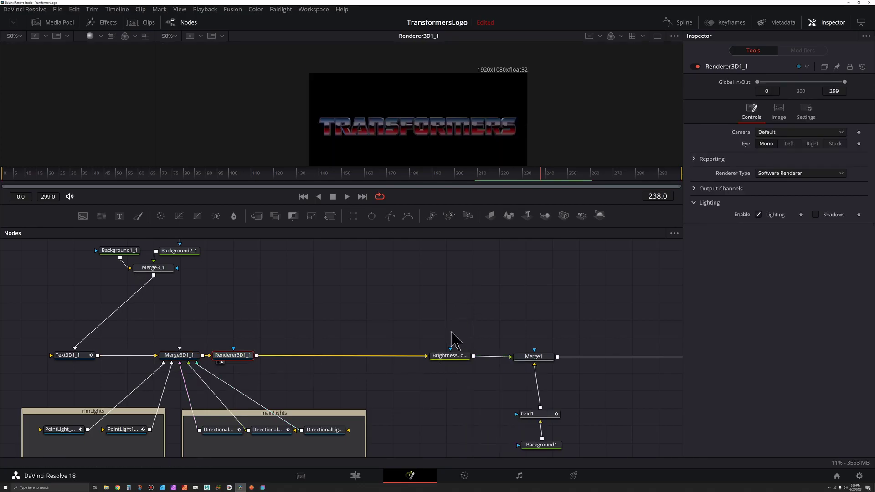
click(453, 361)
key(2)
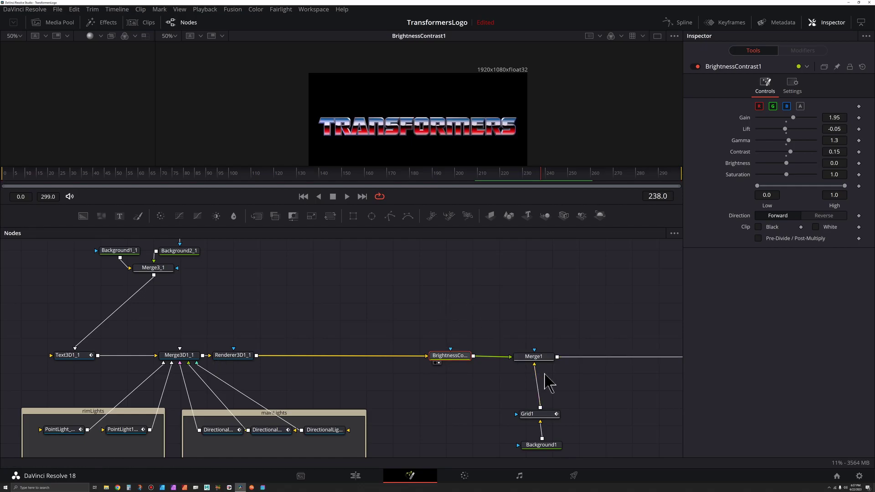
Step: View the final merge that places the logo over the grid background and examine the combined image
drag(529, 361, 445, 319)
drag(410, 284, 486, 430)
click(450, 315)
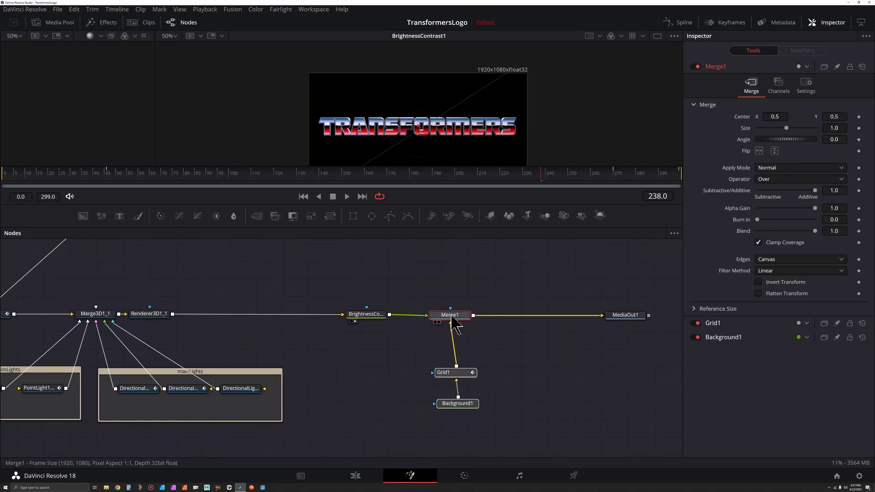
key(2)
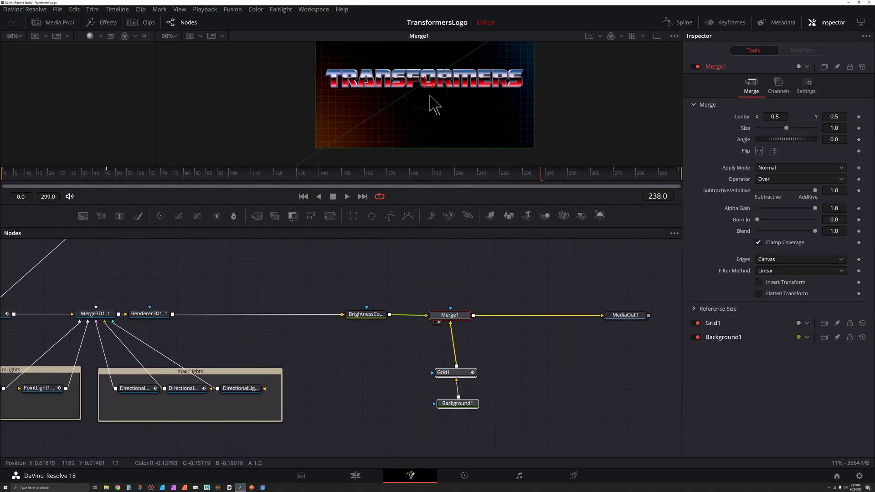
scroll(425, 101, up, 2)
scroll(582, 338, down, 3)
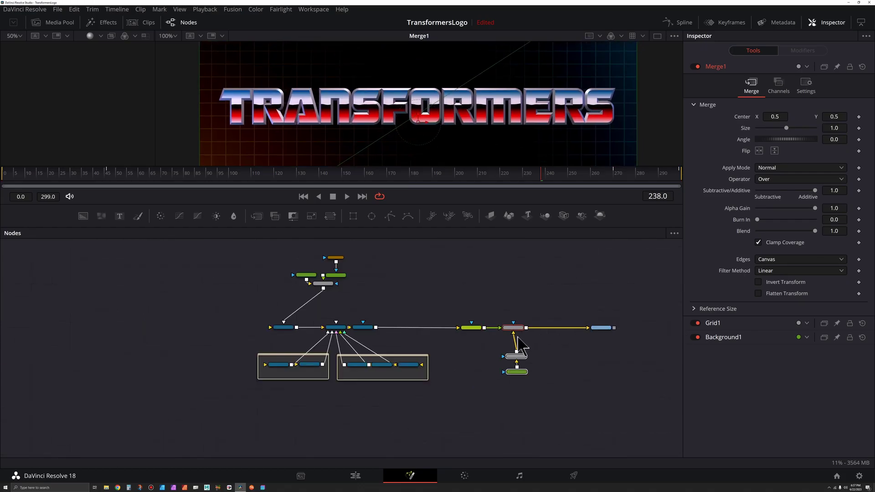
Step: Add Text3D, Merge3D and Renderer3D nodes in an empty area of the node graph
drag(419, 318, 436, 360)
drag(372, 382, 350, 242)
drag(380, 353, 350, 312)
click(383, 343)
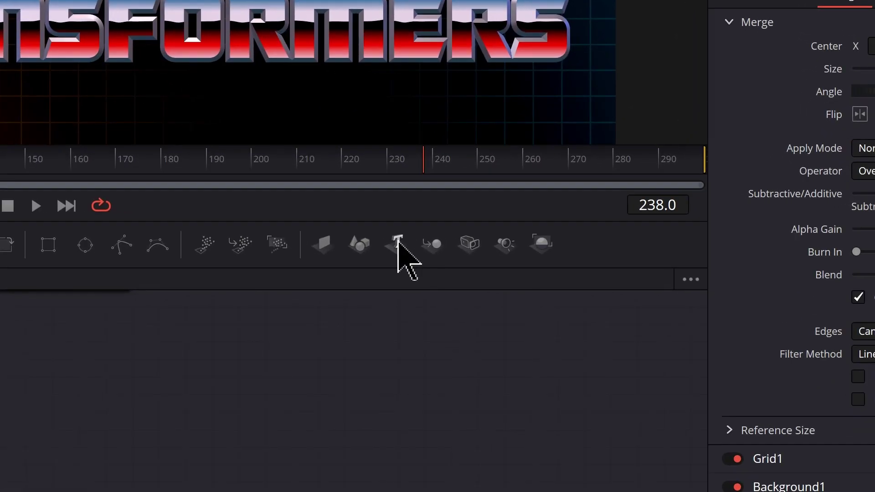
drag(398, 245, 238, 333)
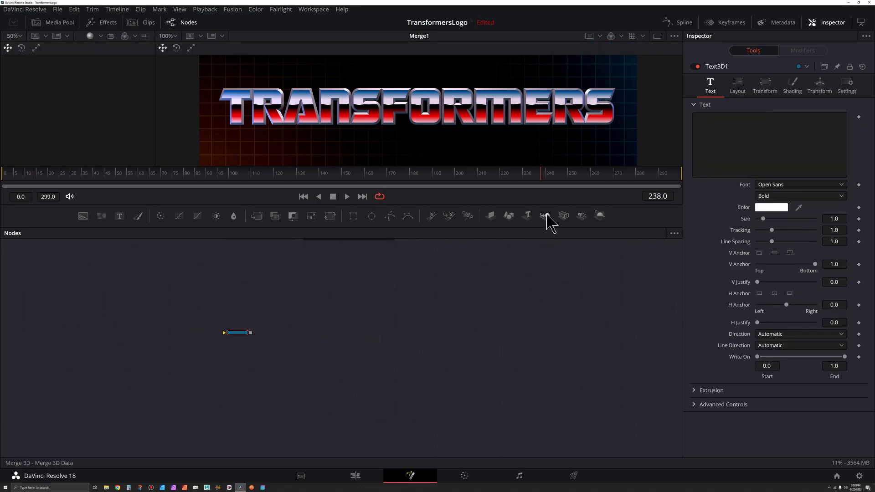
drag(548, 216, 286, 338)
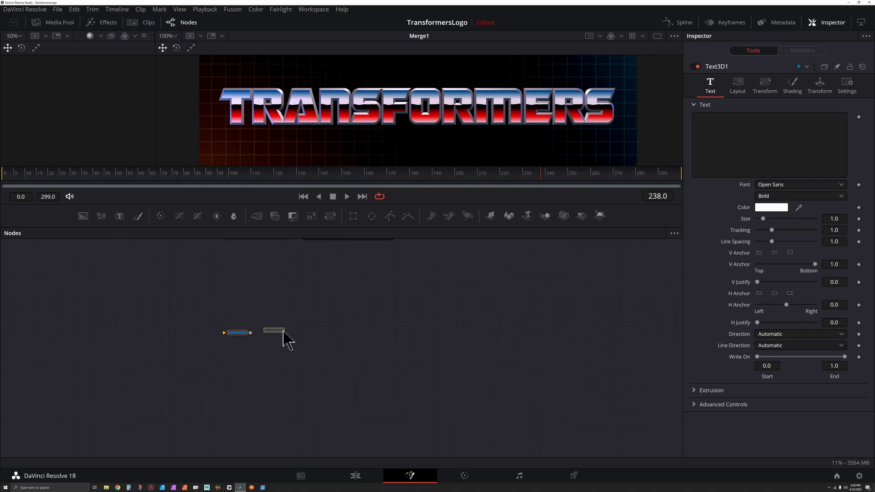
drag(601, 217, 309, 346)
scroll(269, 345, up, 5)
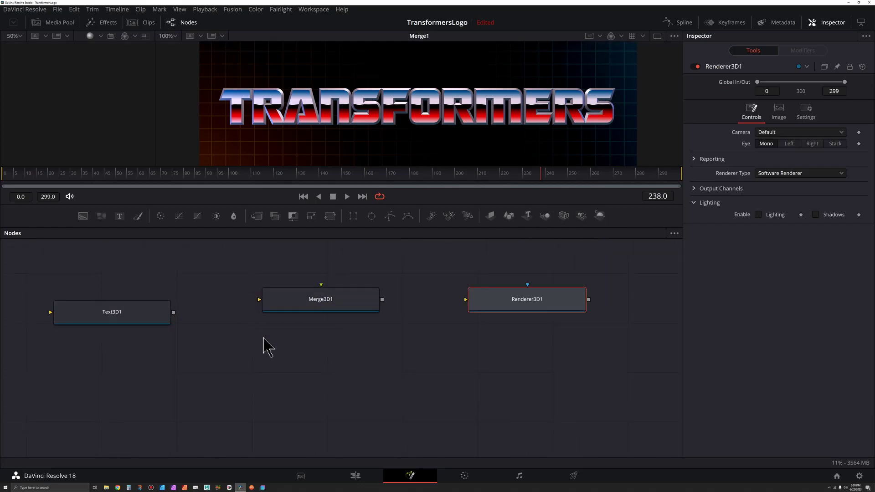
Step: Align the new 3D merge with the text node, then connect Text3D to Merge3D and Merge3D to Renderer3D
click(321, 310)
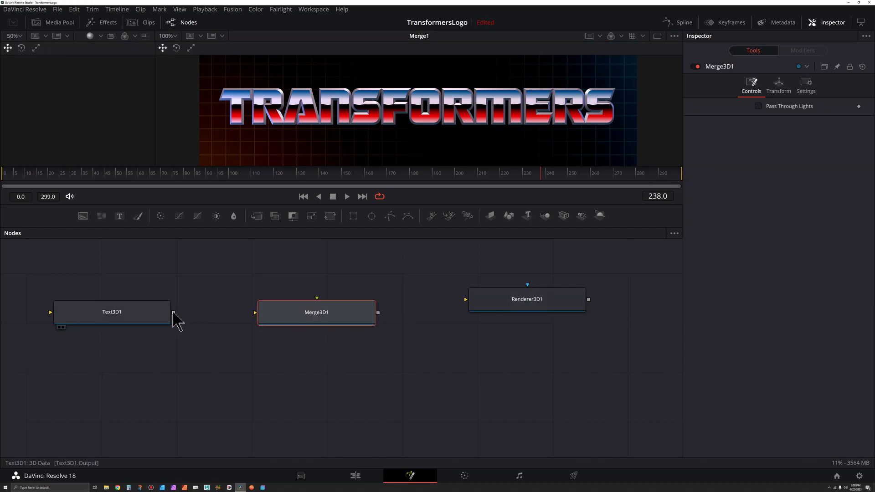
drag(174, 313, 292, 317)
drag(378, 313, 509, 306)
scroll(469, 322, down, 3)
Step: View the new Text3D node in the viewer, enter TRANSFORMERS as its text and set the font to Robofan Free
click(300, 319)
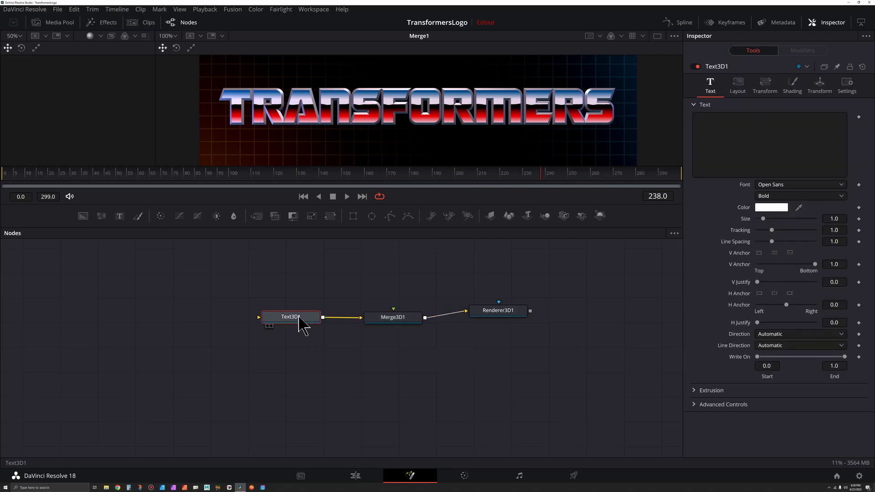
key(2)
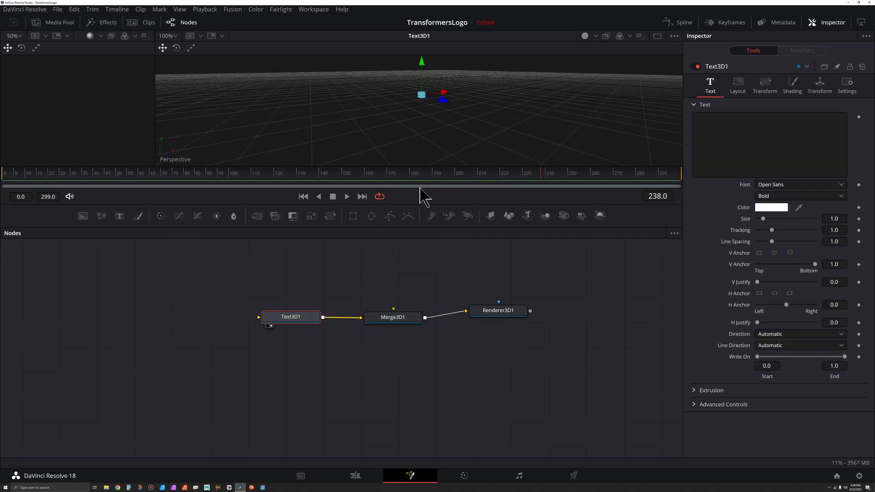
drag(429, 167, 444, 246)
click(704, 119)
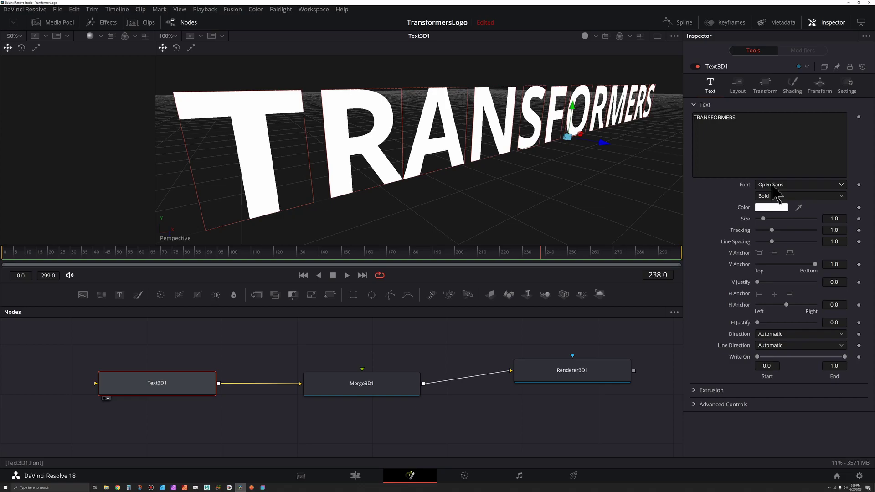
click(774, 187)
text(Robofan Free)
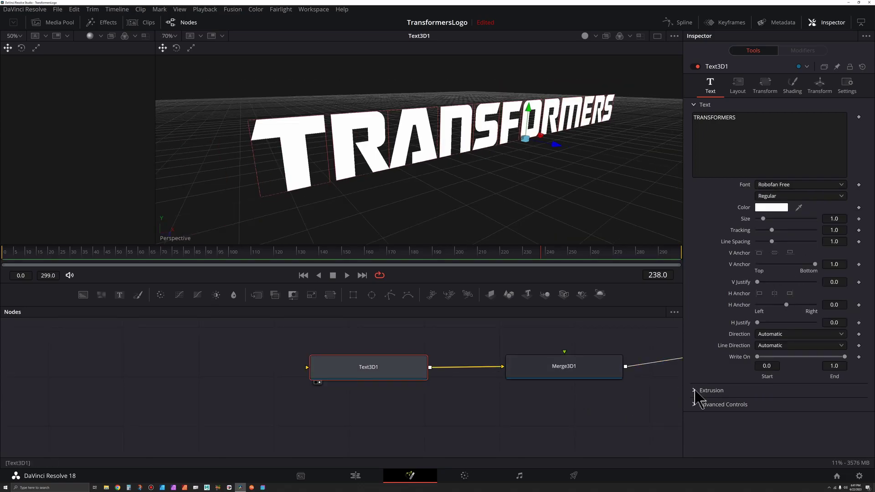
Step: Bevel the 3D text with a depth of 0.0094 and a width of 0.0252, and turn on lighting in the viewer
click(694, 391)
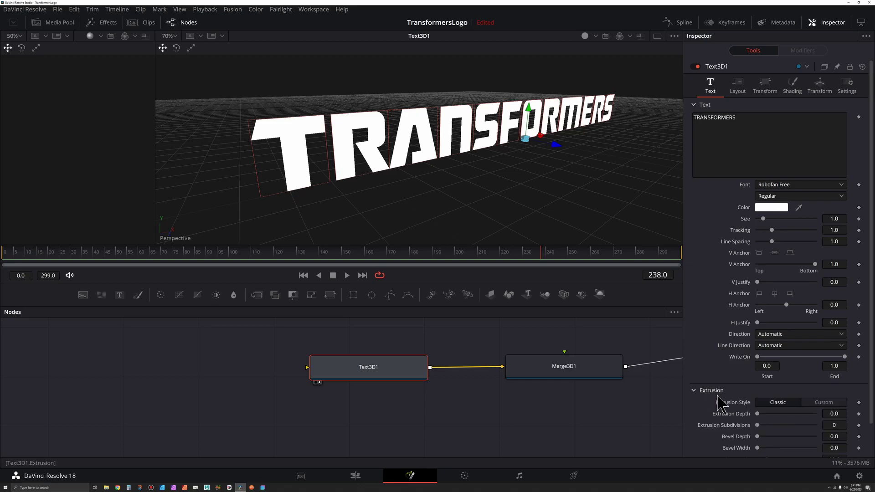
scroll(729, 385, down, 1)
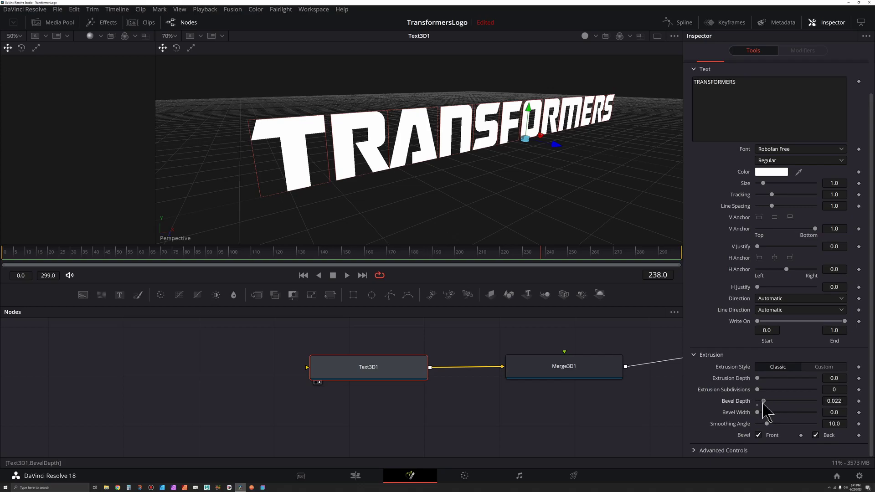
drag(758, 414, 768, 413)
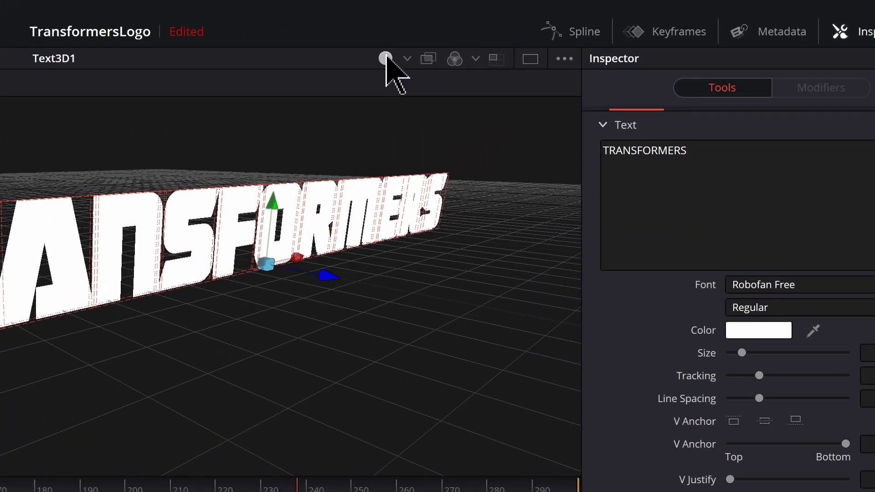
click(407, 59)
click(414, 132)
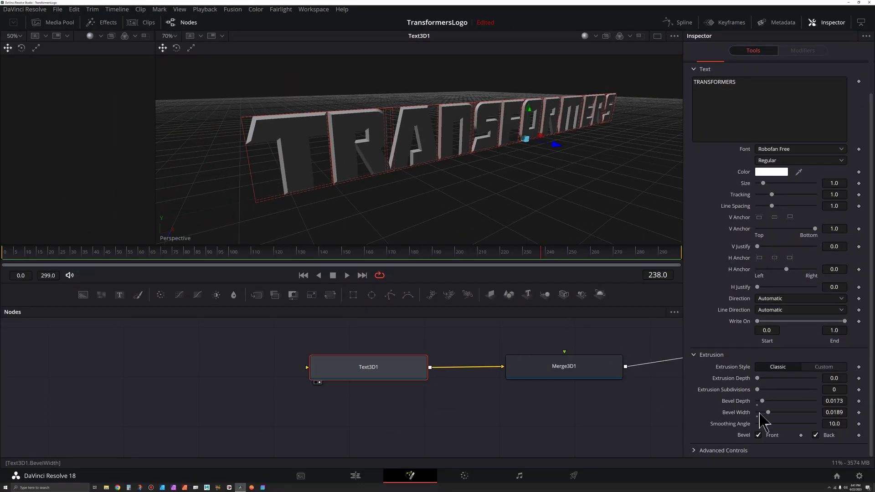
mouse_move(765, 401)
mouse_down()
mouse_move(775, 402)
mouse_move(752, 401)
mouse_move(766, 402)
mouse_move(771, 413)
mouse_up()
Step: Show the Renderer3D node in the second viewer and Merge3D in the first, and align the renderer with the other nodes
drag(506, 364, 182, 358)
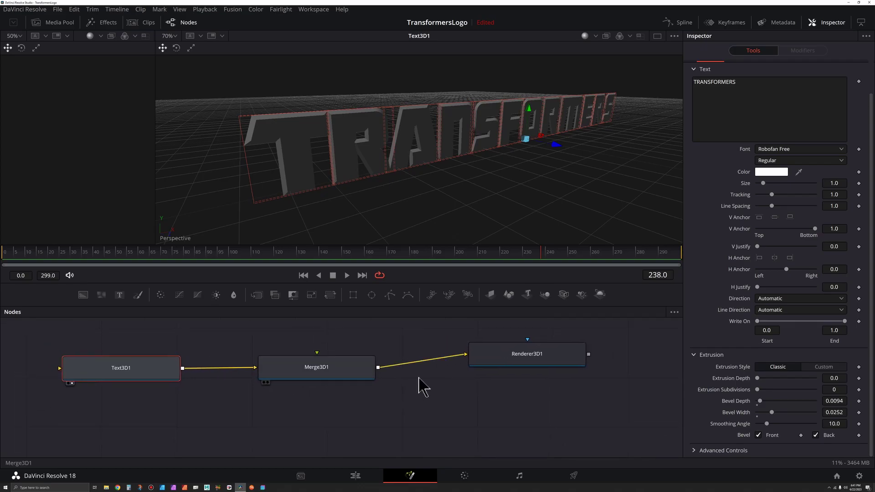
click(527, 365)
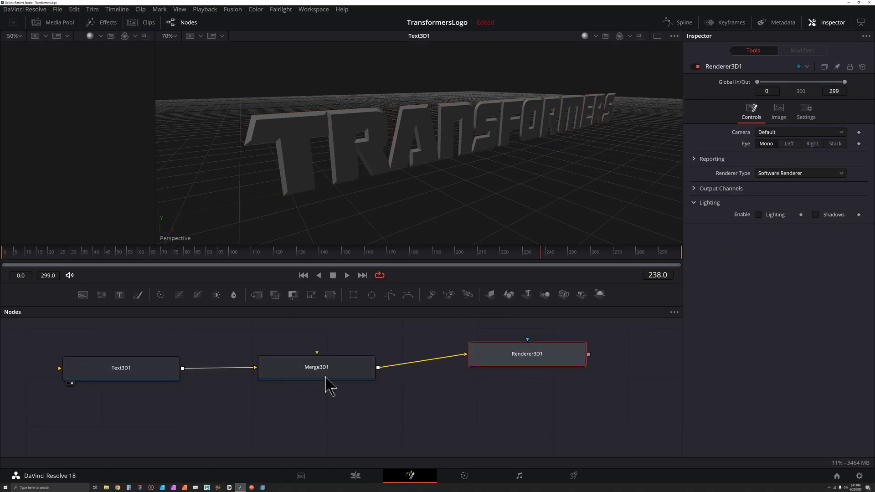
key(2)
click(342, 376)
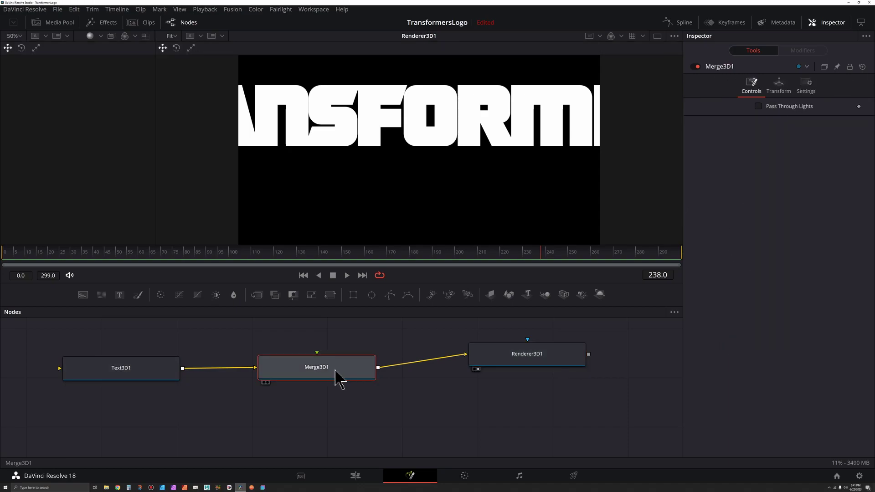
key(1)
scroll(113, 202, down, 4)
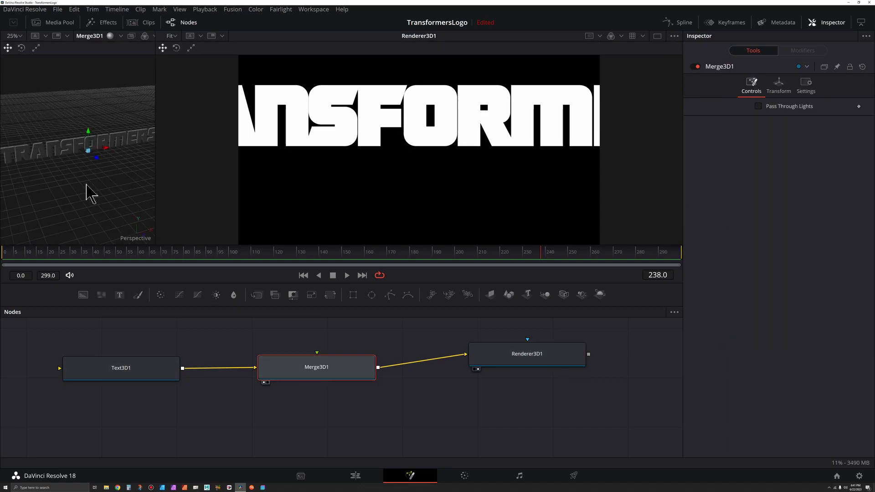
scroll(87, 198, down, 3)
drag(528, 353, 538, 371)
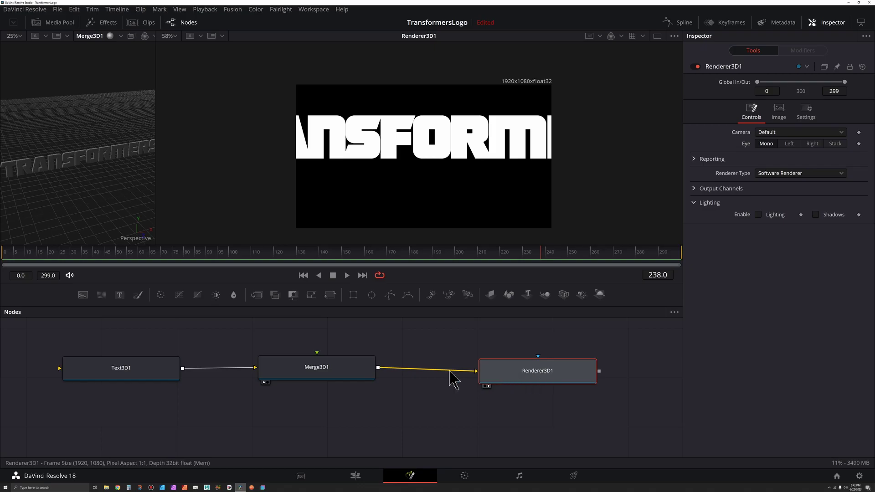
Step: Reduce the 3D text's size to about 0.5 so the whole word fits the frame, and enable lighting in Renderer3D
drag(152, 365, 155, 365)
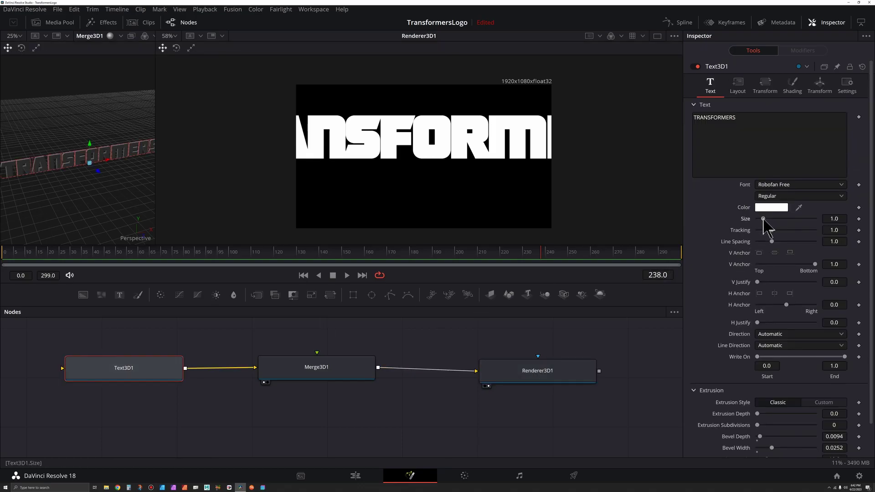
drag(763, 219, 760, 219)
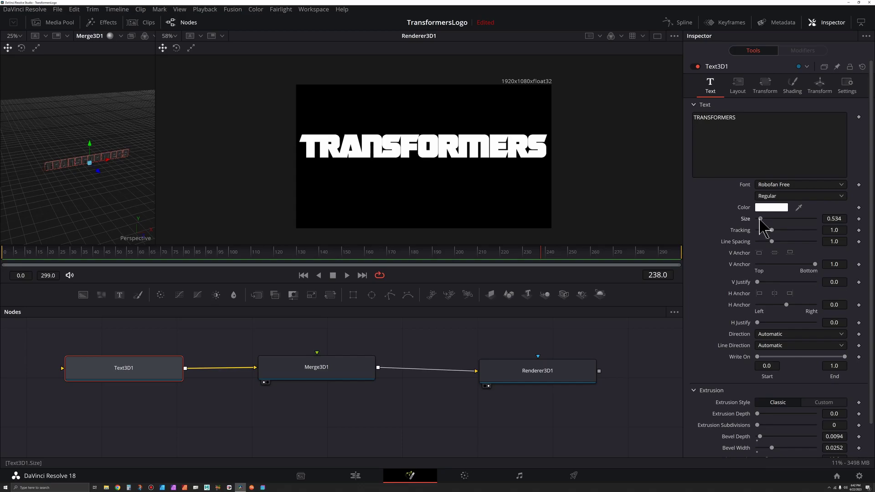
drag(546, 377, 543, 373)
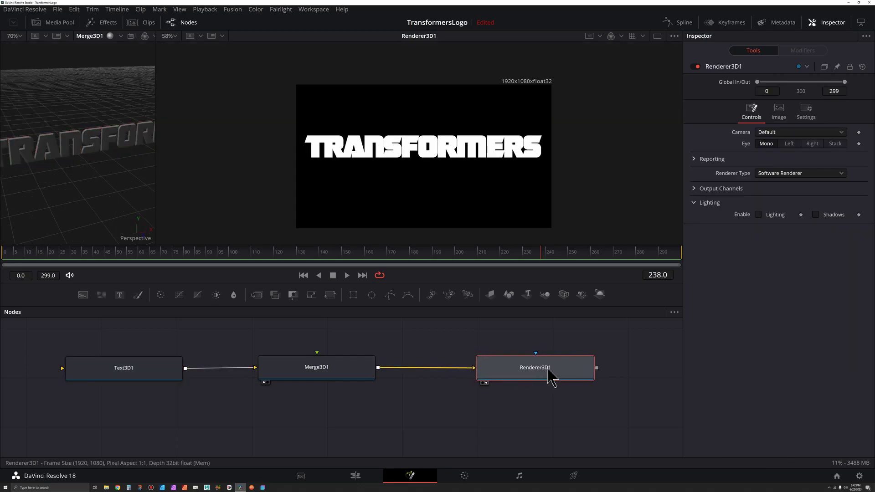
click(759, 215)
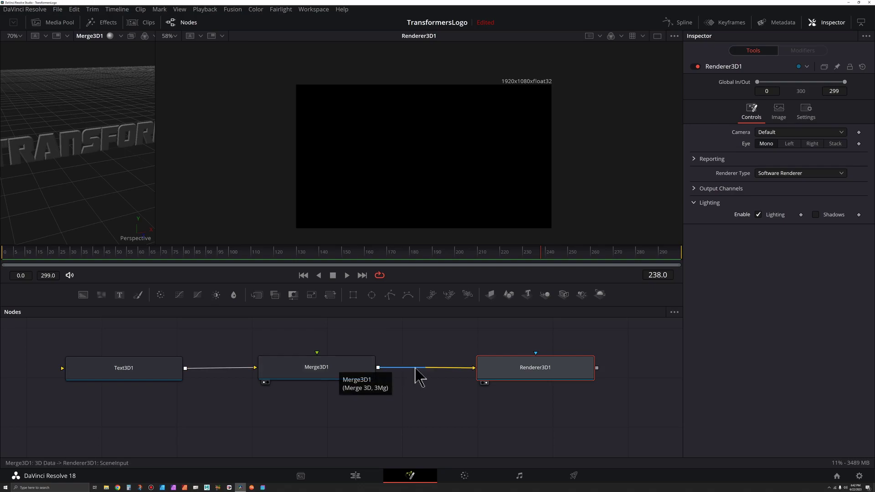
Step: Add a Directional Light node in the empty area below the Merge3D node
drag(416, 371, 443, 343)
click(405, 390)
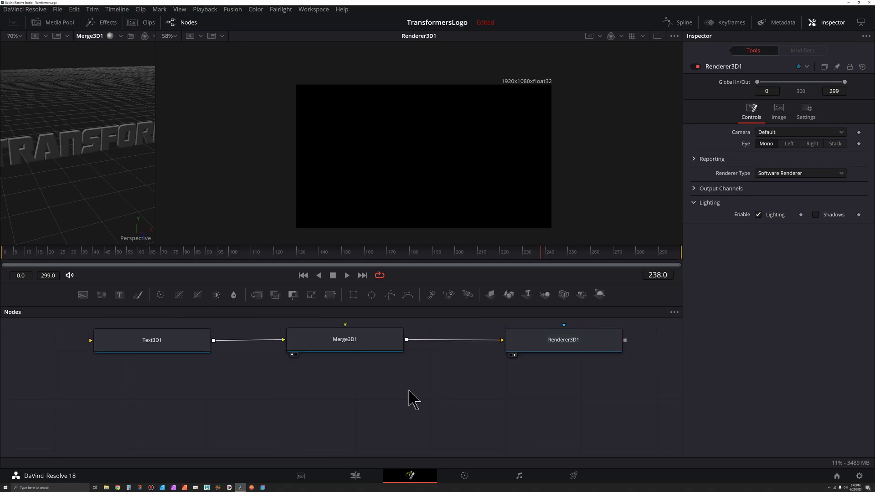
key(shift+space)
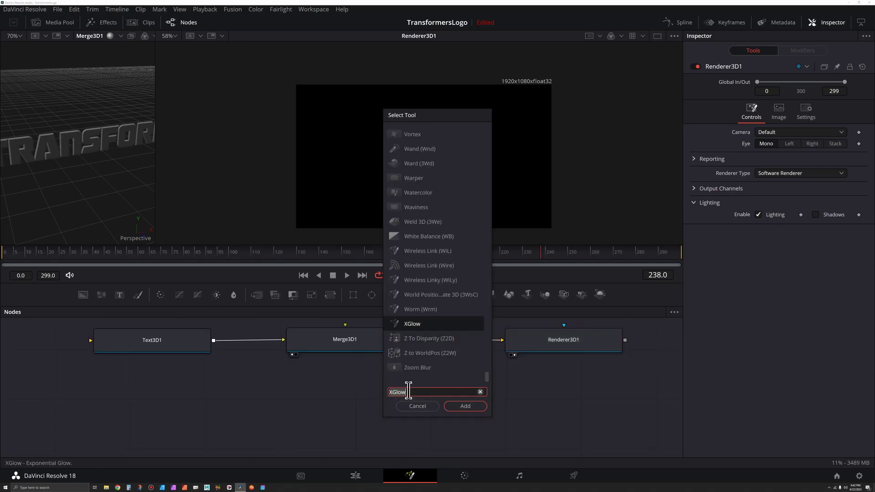
text(DIRE)
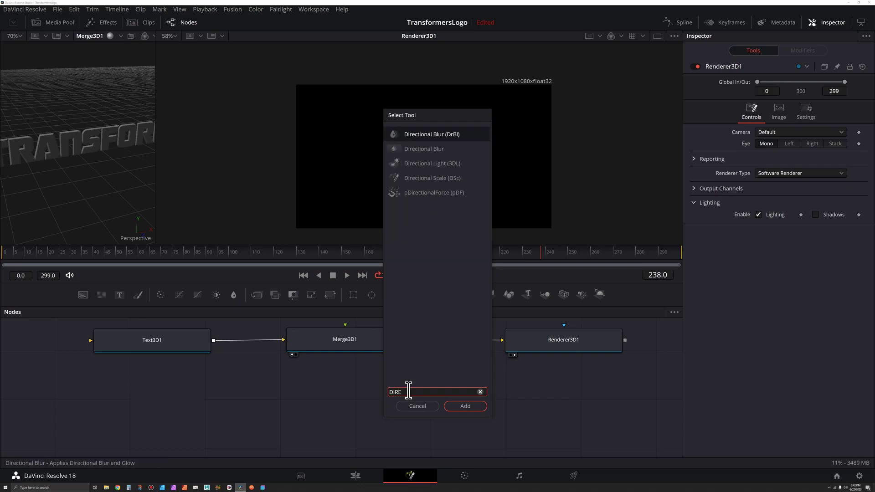
click(419, 165)
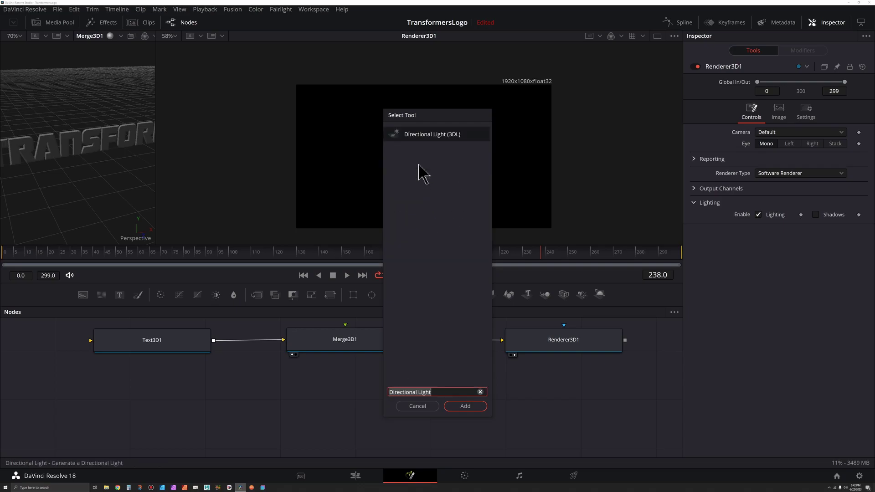
key(Return)
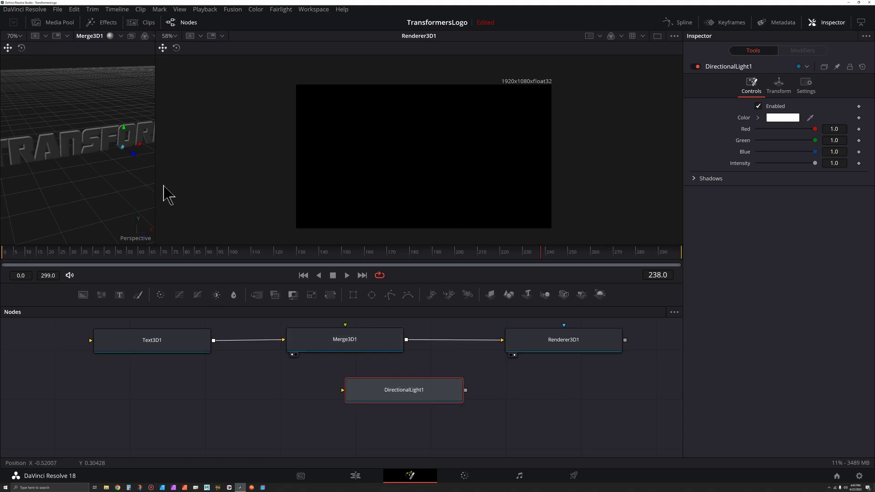
Step: Widen the Merge3D viewer to show the full word, place the directional light below the text node and connect it to Merge3D
drag(156, 184, 332, 190)
drag(242, 172, 235, 189)
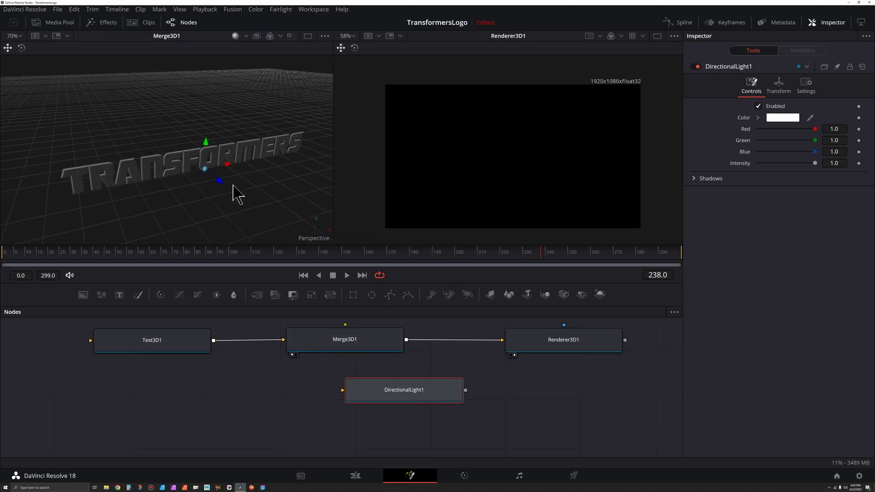
drag(401, 401, 252, 426)
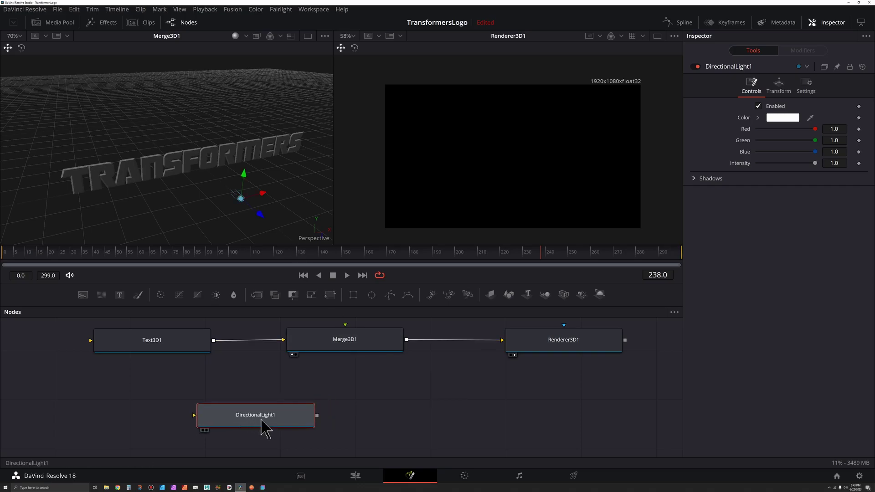
drag(317, 416, 348, 341)
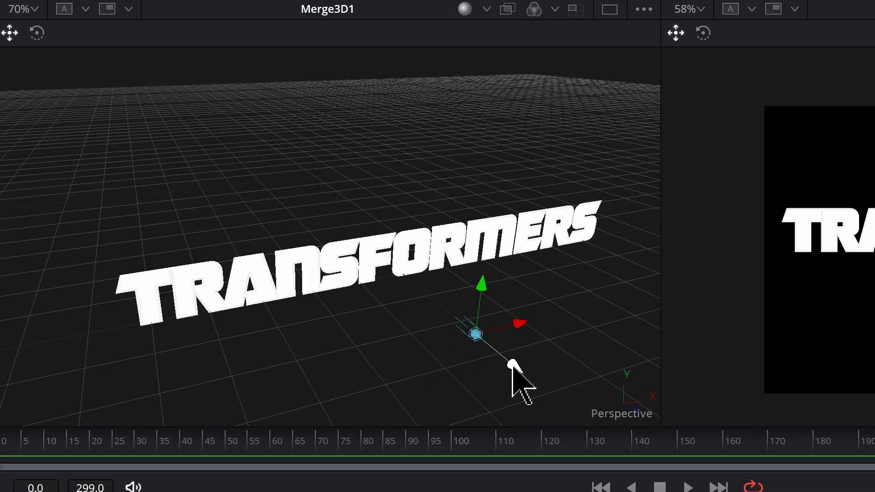
Step: Move the directional light above and slightly in front of the text, at about Y 0.805 and Z 0.43
drag(259, 213, 265, 157)
drag(525, 252, 488, 106)
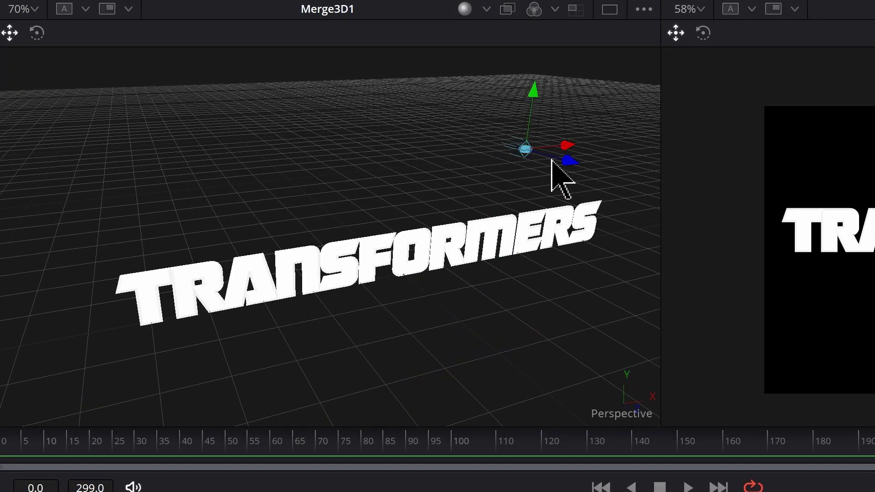
drag(568, 160, 512, 145)
drag(419, 238, 401, 252)
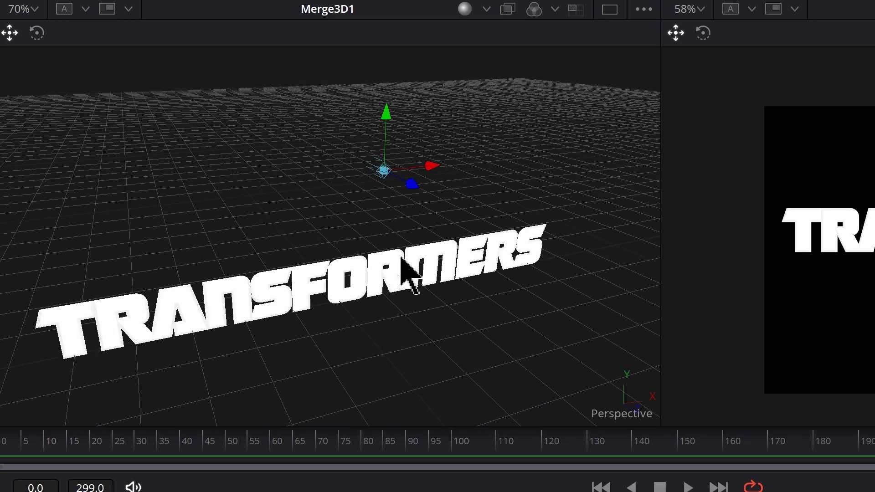
drag(408, 285, 456, 278)
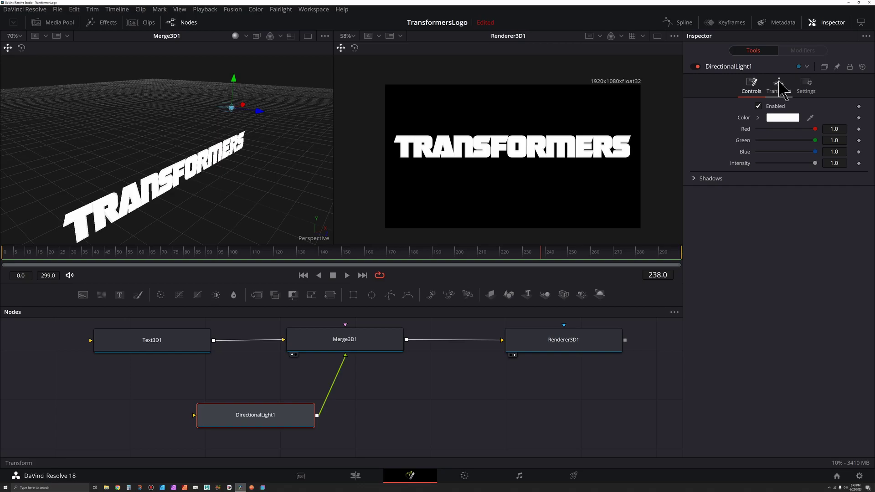
Step: Rotate the directional light to -67.8 on X so it shines down onto the top bevels of the text
click(781, 87)
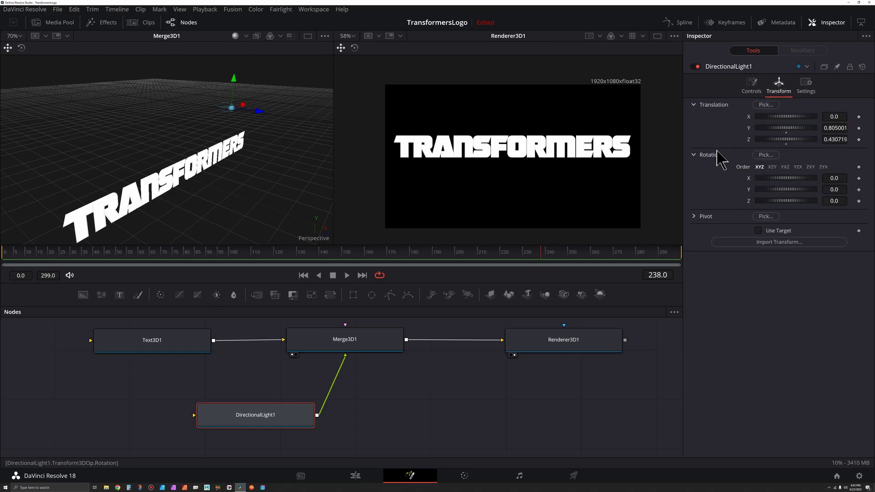
drag(769, 185, 795, 189)
scroll(203, 145, up, 5)
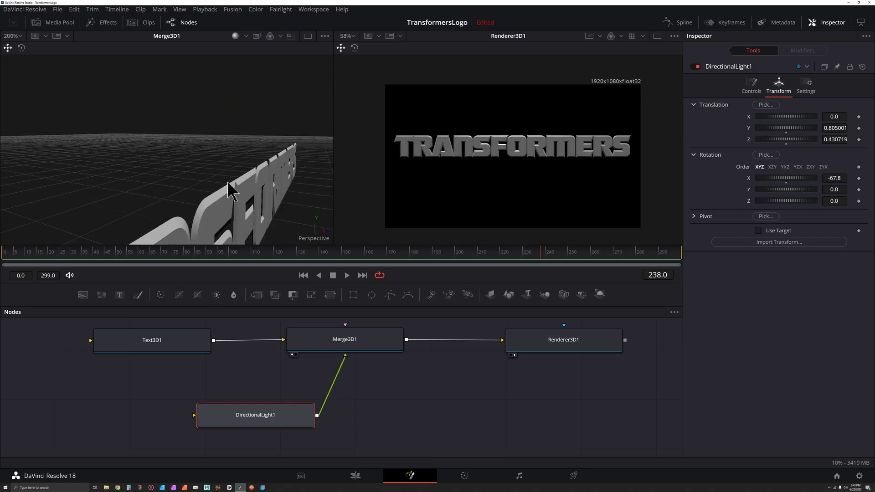
scroll(230, 191, down, 4)
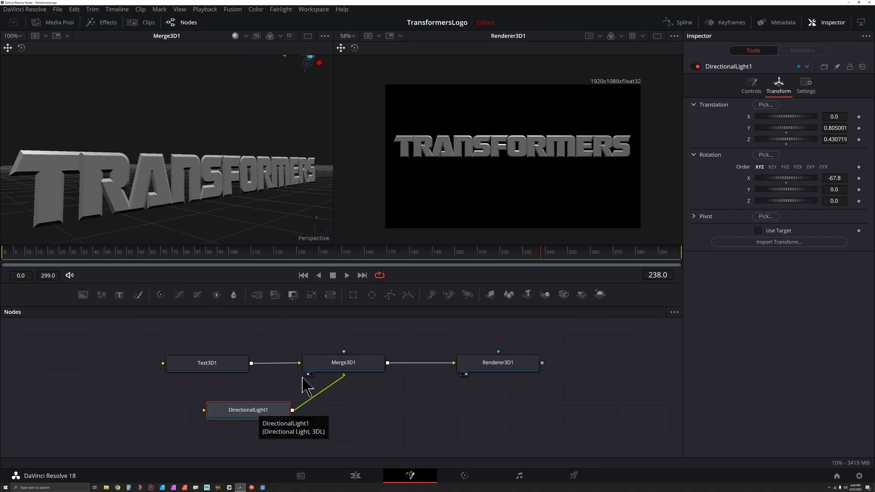
Step: Paste a copy of the directional light into Merge3D and move the original light below the text, at about Y -0.664 and Z 0.146
click(354, 363)
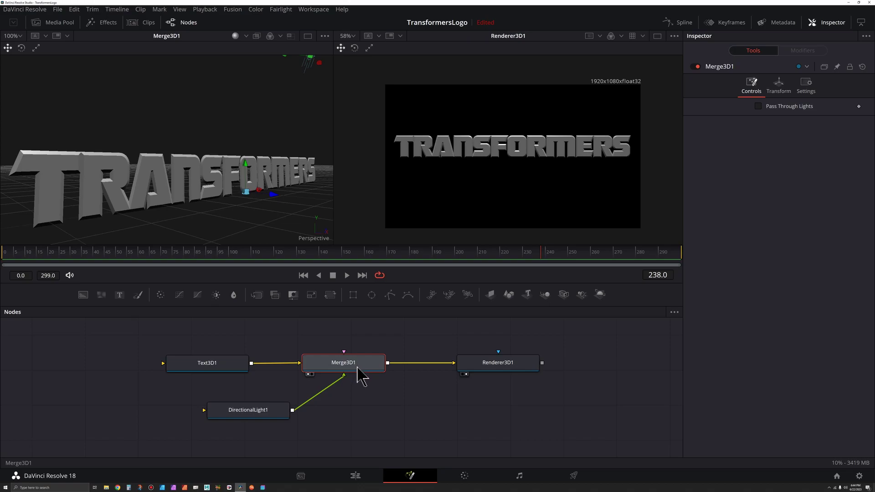
key(ctrl+v)
drag(293, 405, 301, 401)
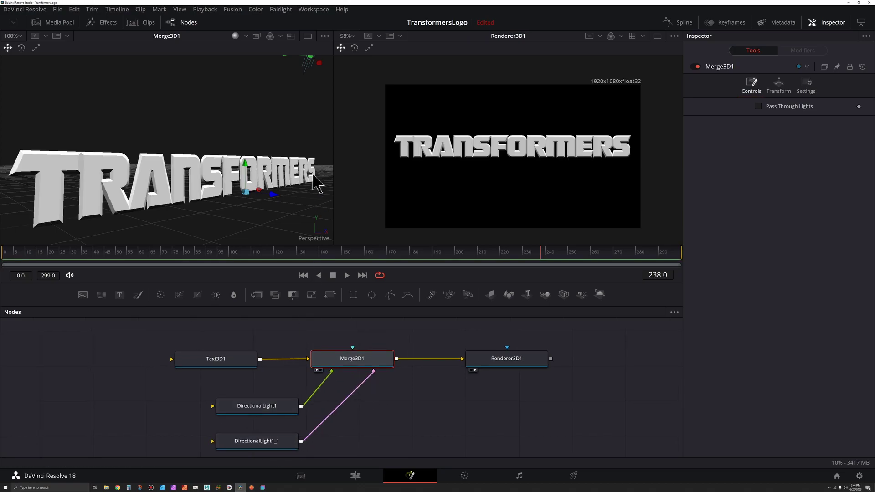
scroll(285, 140, down, 3)
drag(234, 82, 235, 176)
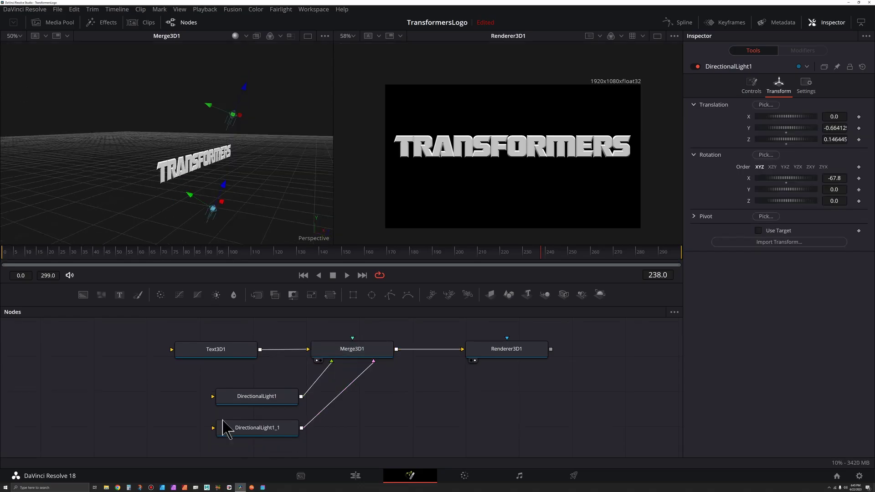
Step: Match each light node to its light in the viewer and reorder them, with DirectionalLight1_1 above DirectionalLight1
click(254, 427)
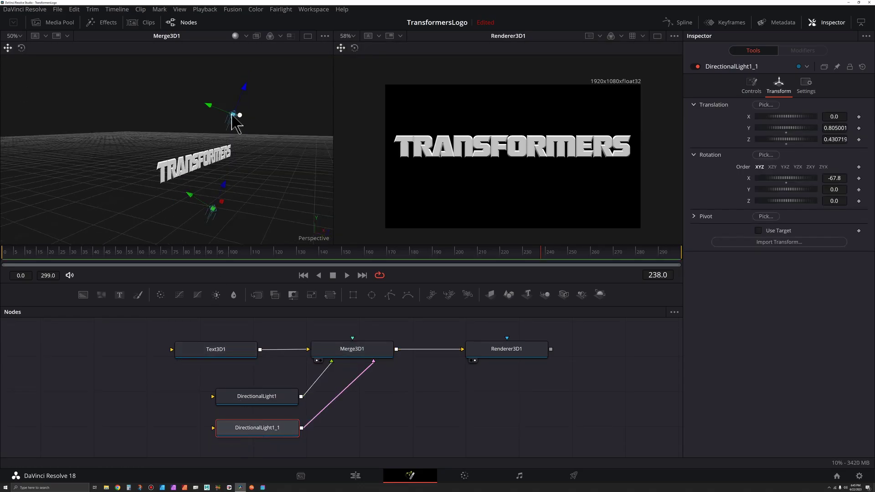
click(266, 400)
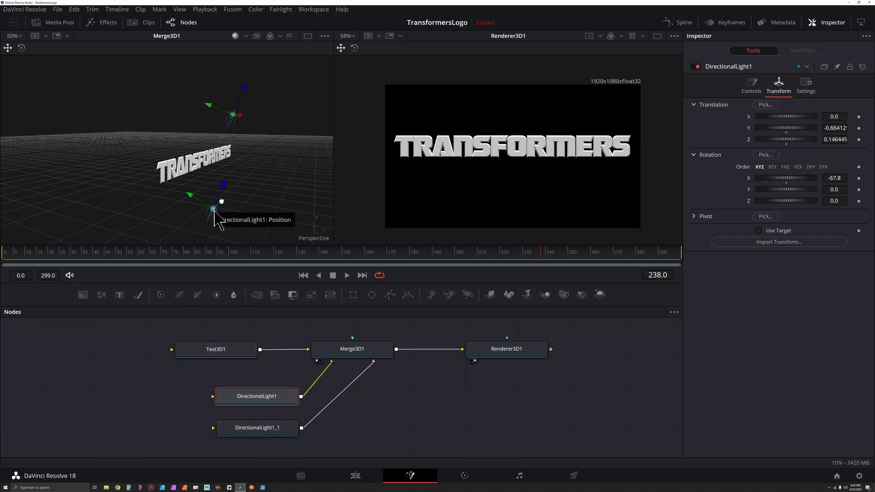
mouse_move(289, 428)
mouse_down()
mouse_move(289, 381)
mouse_move(290, 437)
mouse_up()
drag(283, 390, 296, 404)
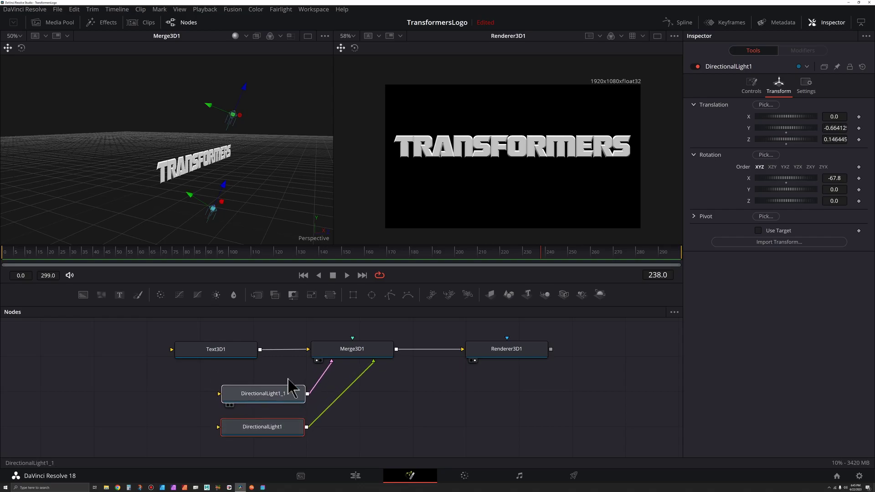
click(287, 393)
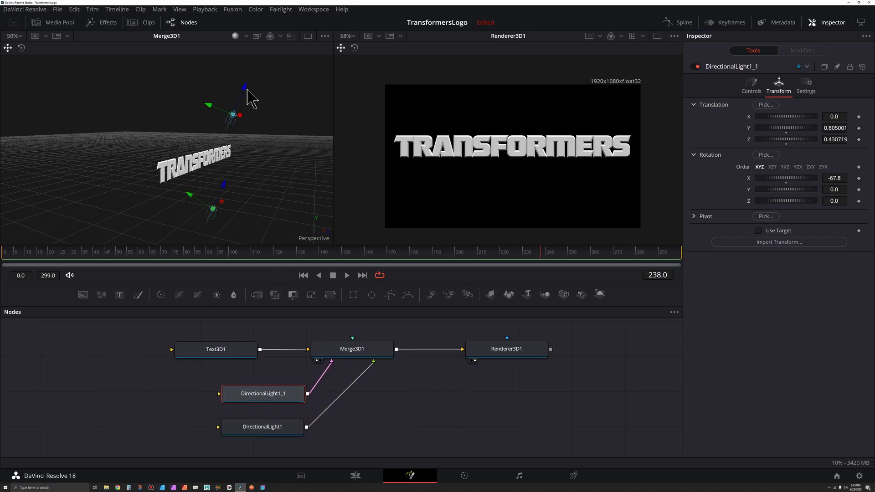
Step: Rotate the lower light, DirectionalLight1, to 96.5 on X so it shines up onto the text's bottom bevels
click(289, 427)
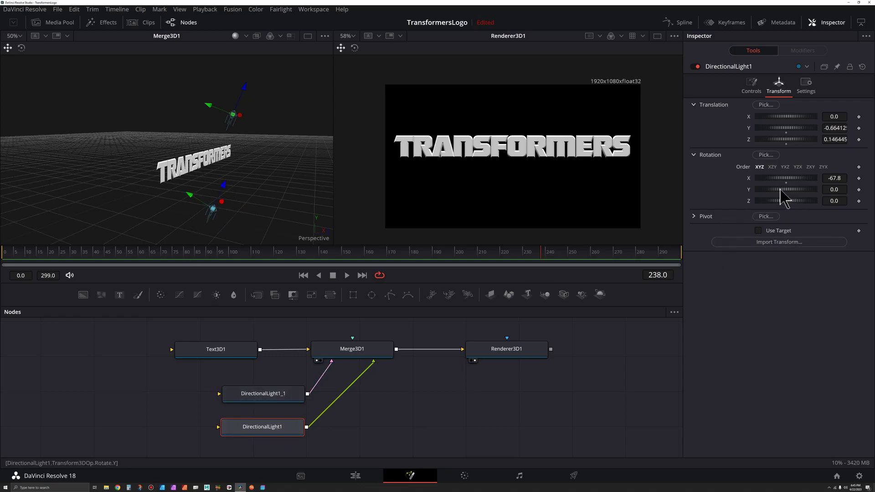
drag(773, 179, 798, 183)
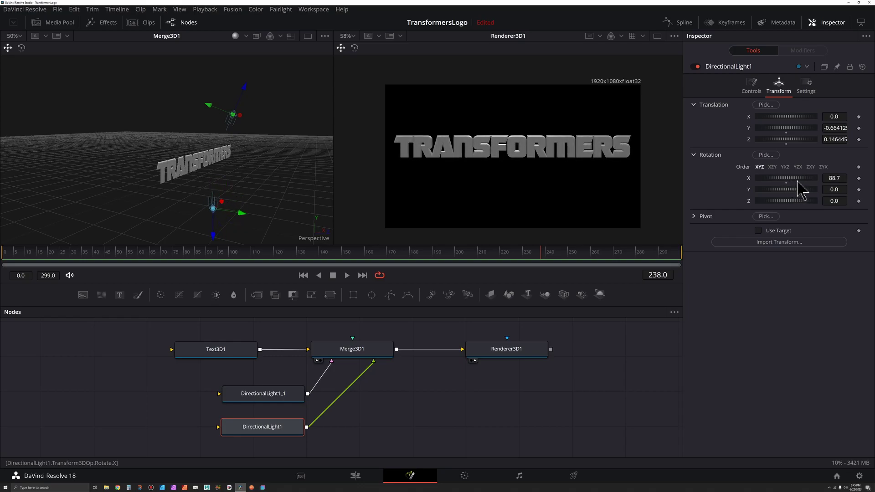
scroll(230, 142, up, 3)
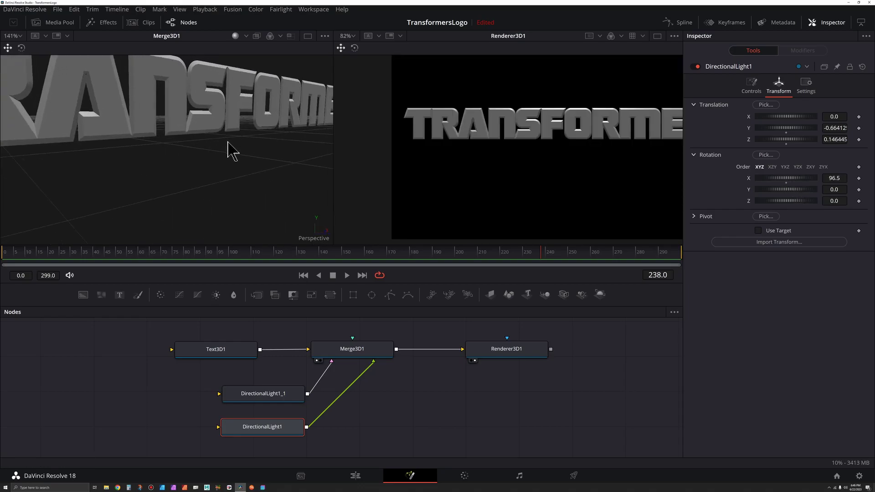
scroll(232, 148, down, 2)
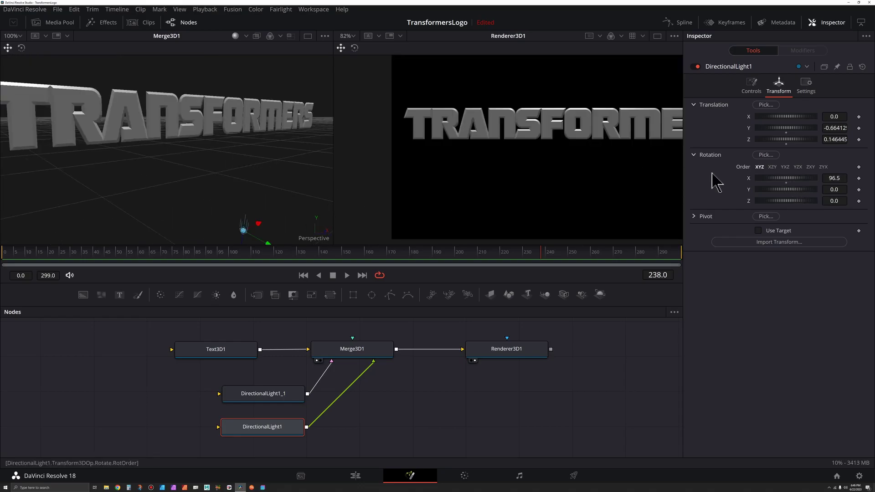
Step: Raise the intensity of the lower light to 3.0 and check the bottom bevels of the letters
click(752, 85)
drag(815, 164, 851, 172)
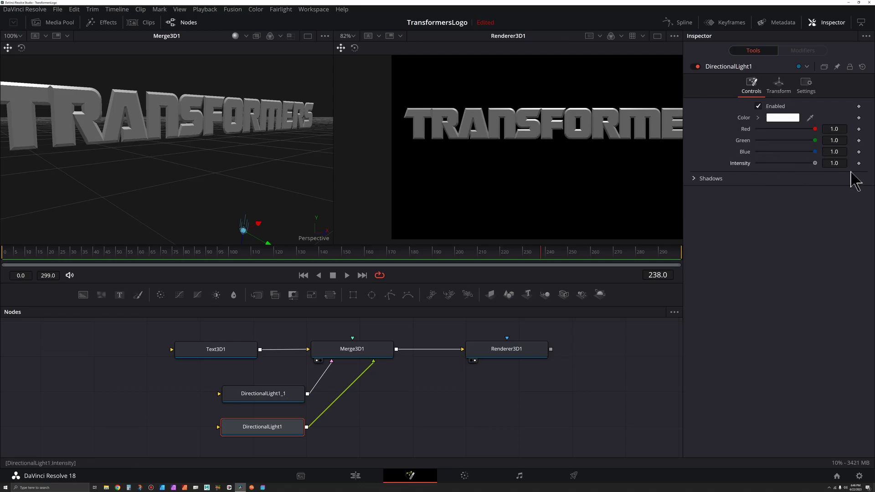
drag(222, 81, 267, 127)
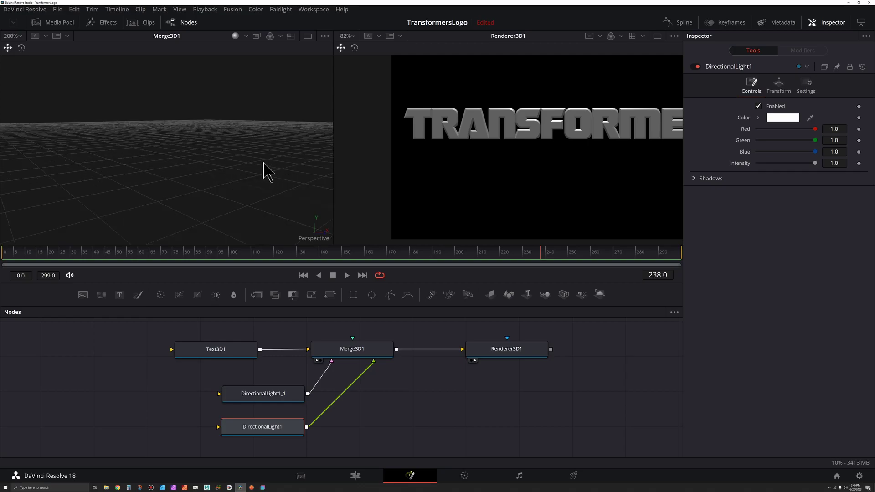
scroll(264, 172, up, 3)
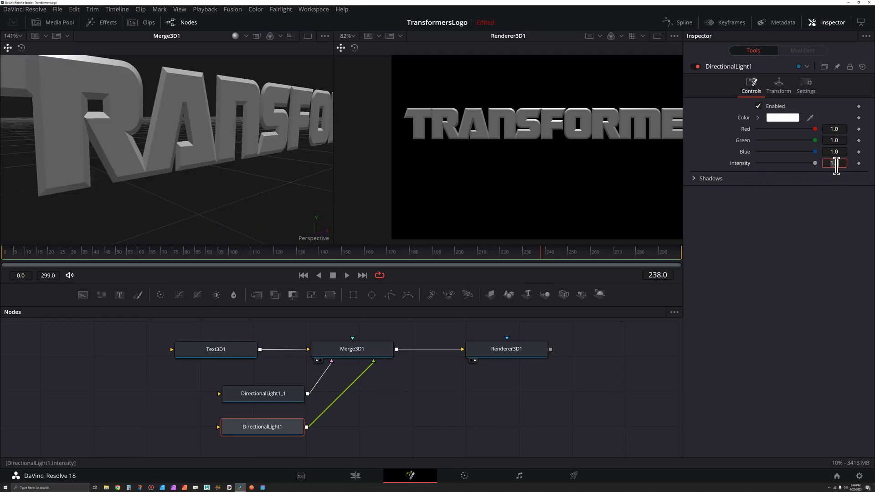
key(Return)
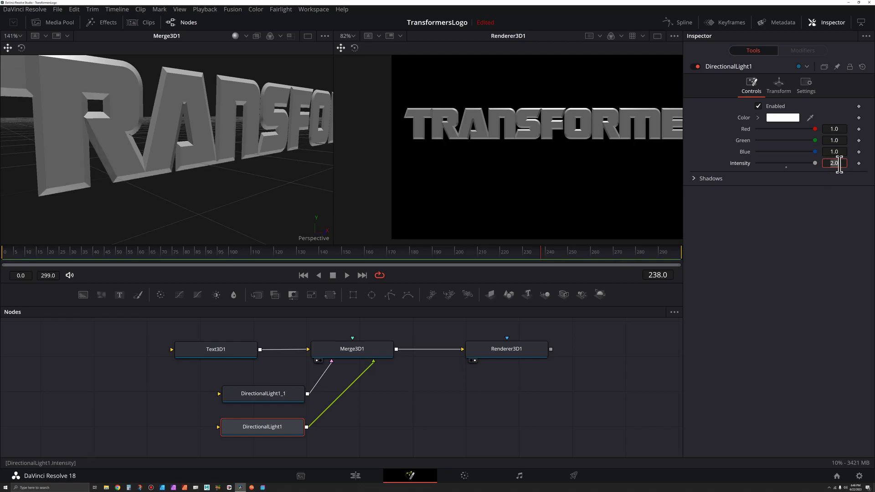
key(Return)
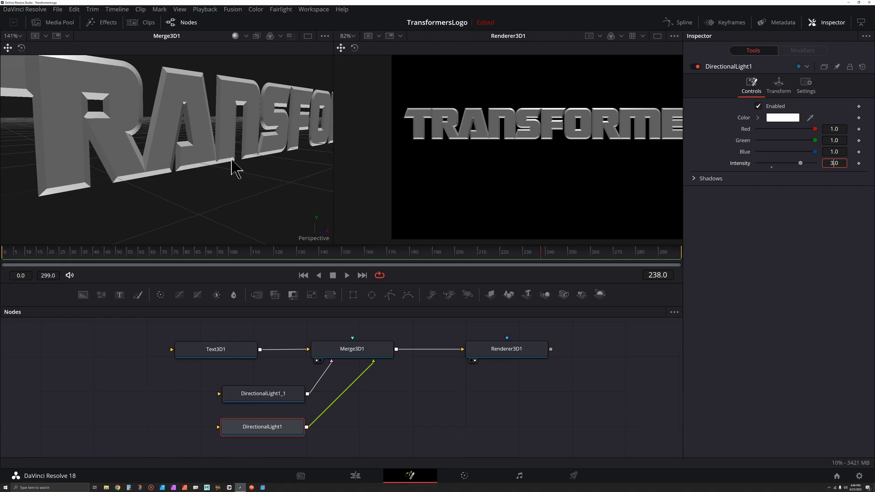
drag(233, 166, 214, 170)
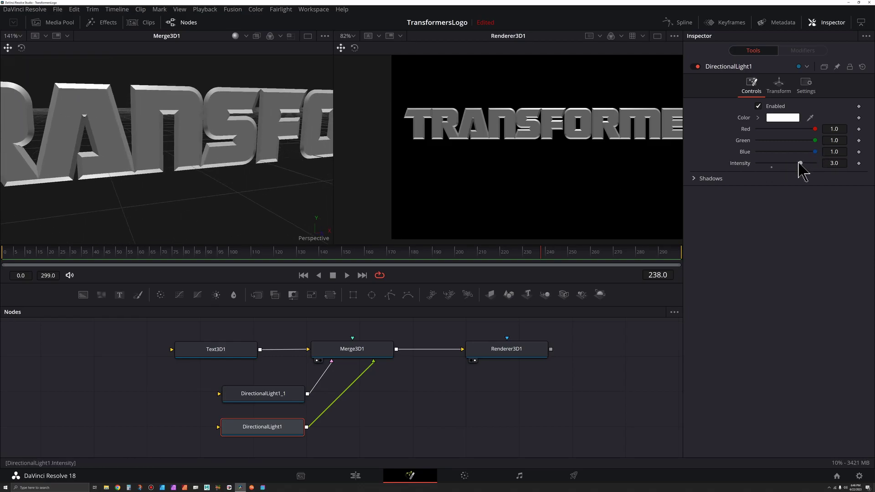
Step: Lower the intensity of the light below the text, DirectionalLight1, to about 2.2
mouse_move(801, 163)
mouse_down()
mouse_move(780, 164)
mouse_move(792, 163)
mouse_up()
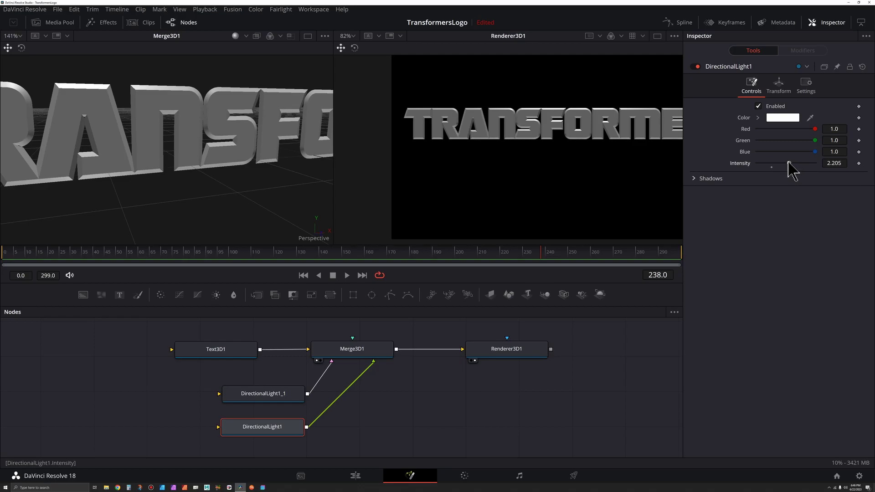
scroll(201, 160, down, 5)
drag(201, 160, 237, 165)
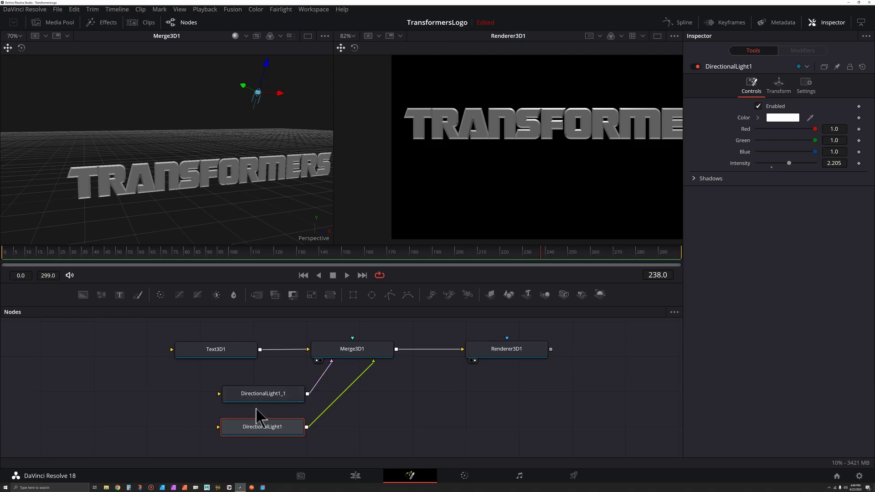
Step: Rotate the upper light, DirectionalLight1_1, to -80.8 on X and check how the letter faces darken
click(267, 395)
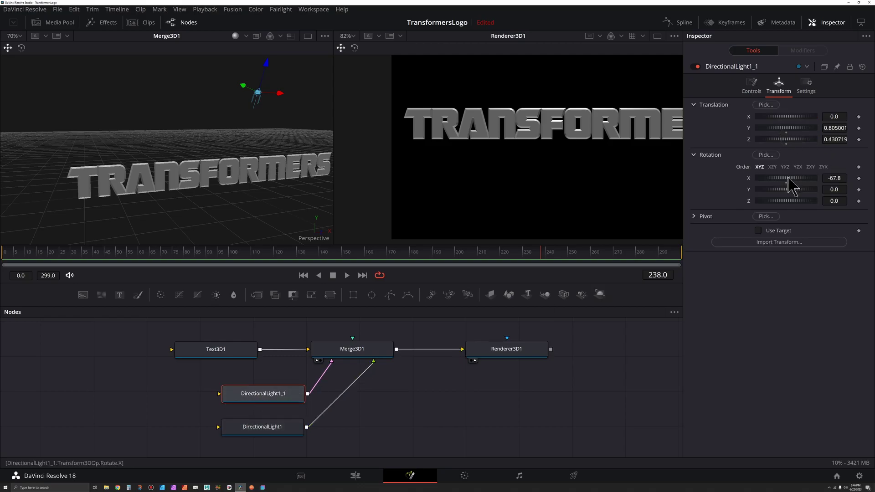
drag(780, 177, 779, 179)
scroll(242, 171, up, 5)
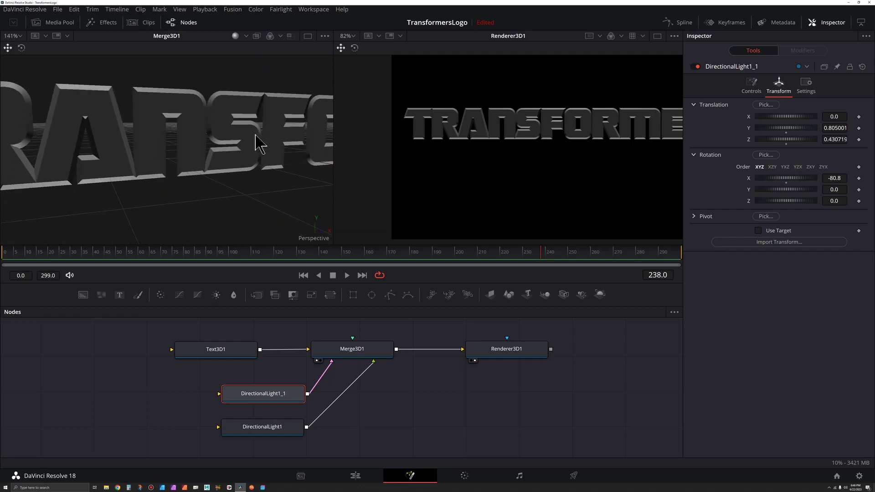
scroll(212, 146, down, 5)
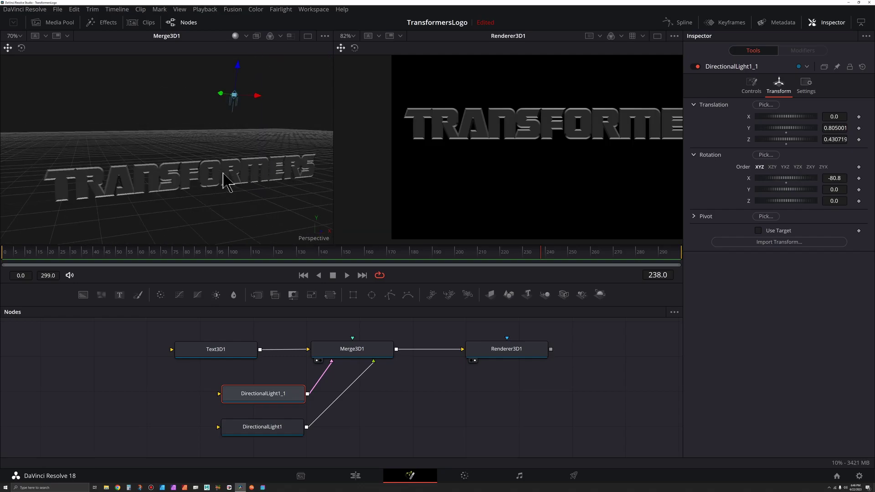
Step: Space the two light nodes apart, then copy DirectionalLight1_1 and paste the duplicate into Merge3D1 as a third light
drag(360, 401, 391, 366)
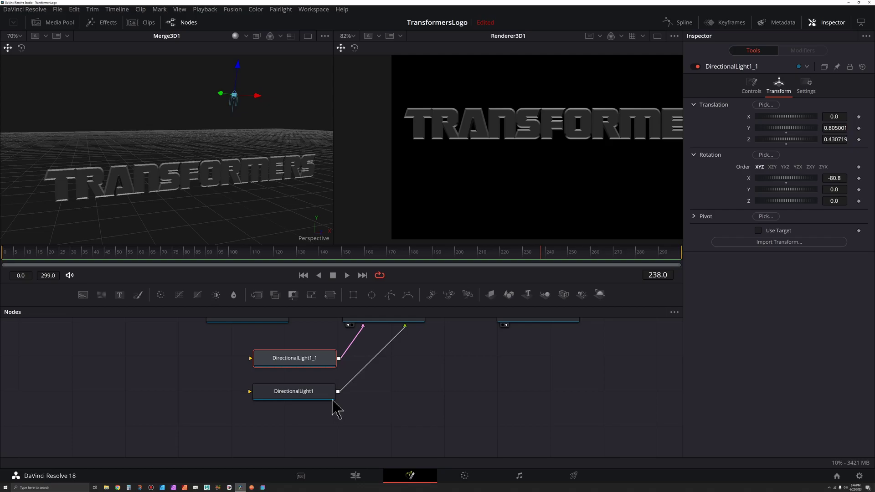
drag(323, 397, 324, 435)
click(313, 363)
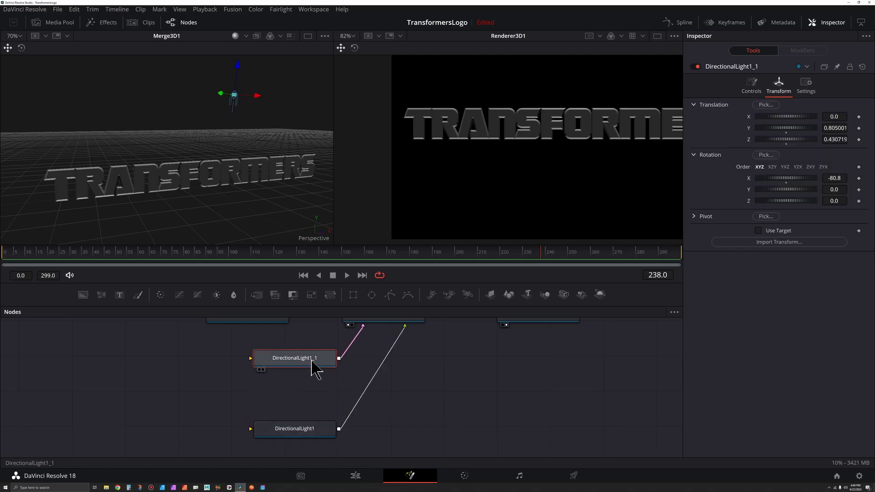
drag(389, 383, 381, 408)
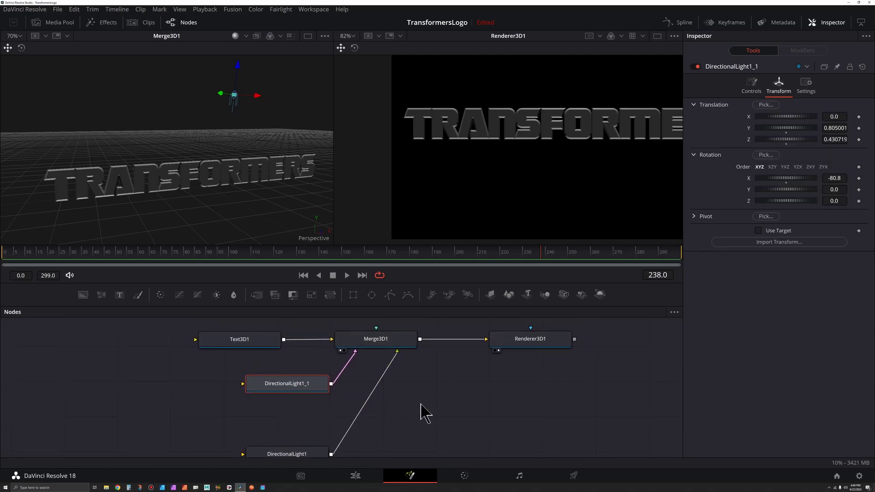
click(387, 339)
click(391, 348)
key(ctrl+v)
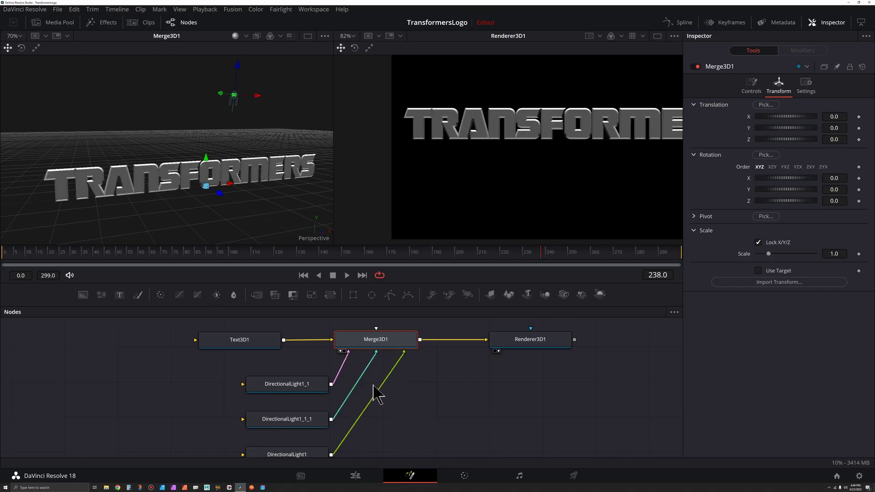
mouse_move(291, 421)
mouse_down()
mouse_move(276, 420)
mouse_move(288, 421)
mouse_up()
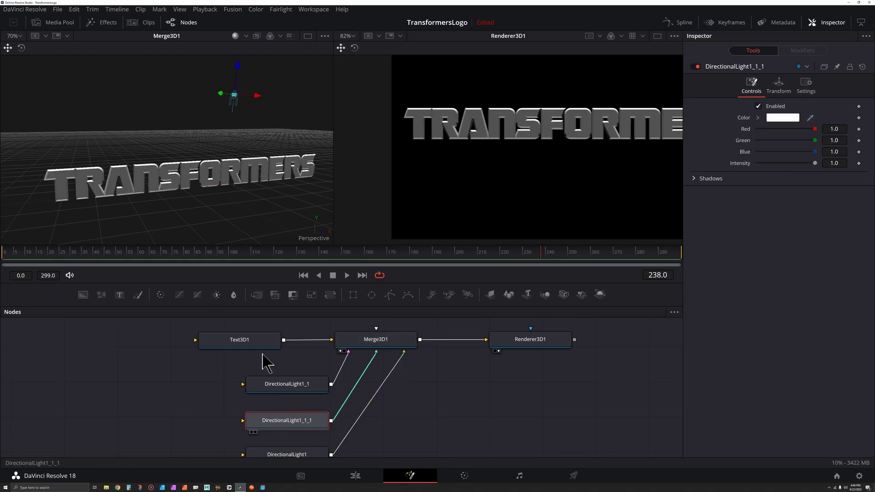
Step: Move the third light in front of the text, at about Y 0.142 and Z 0.988, and rotate it to 7.9 on X
drag(254, 188, 226, 163)
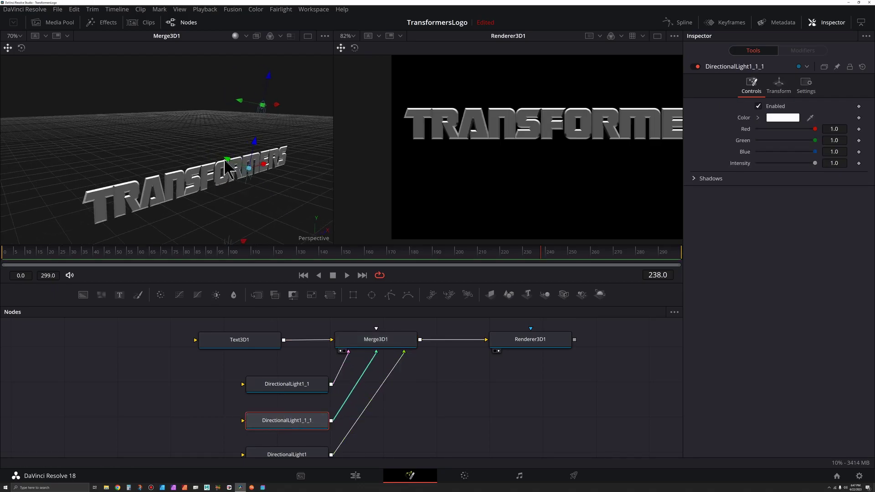
drag(280, 186, 255, 159)
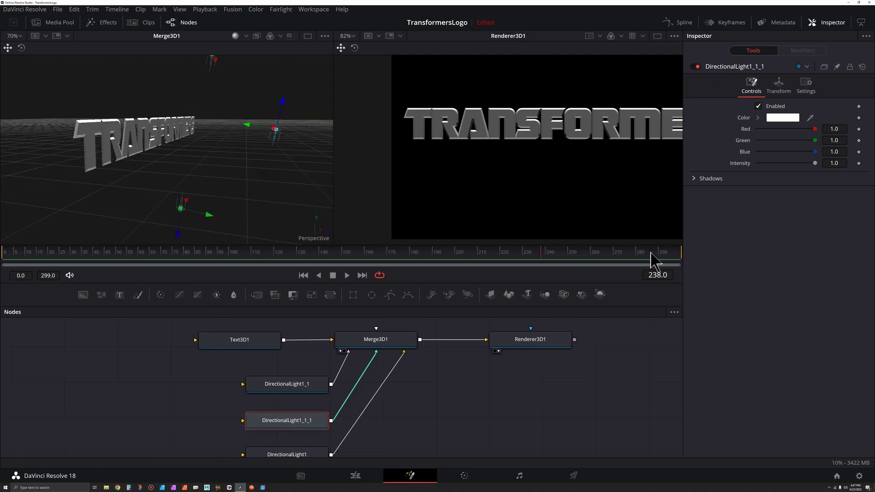
click(779, 85)
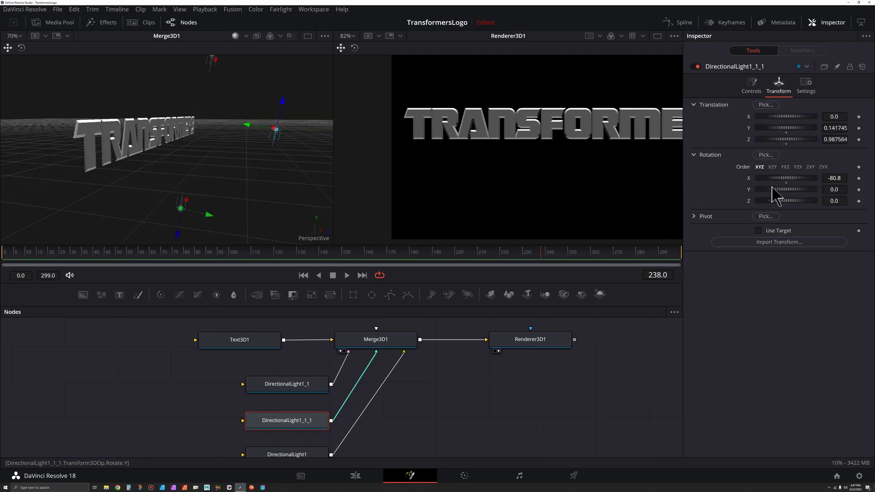
drag(765, 178, 784, 179)
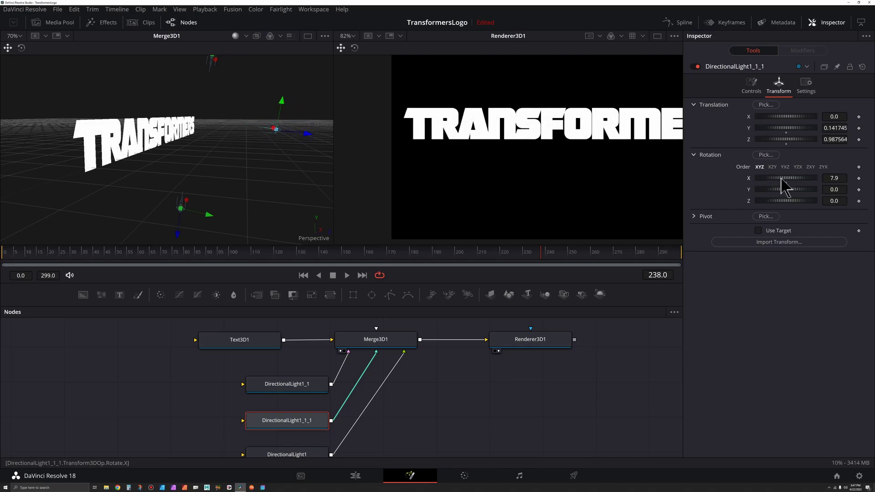
drag(593, 176, 529, 192)
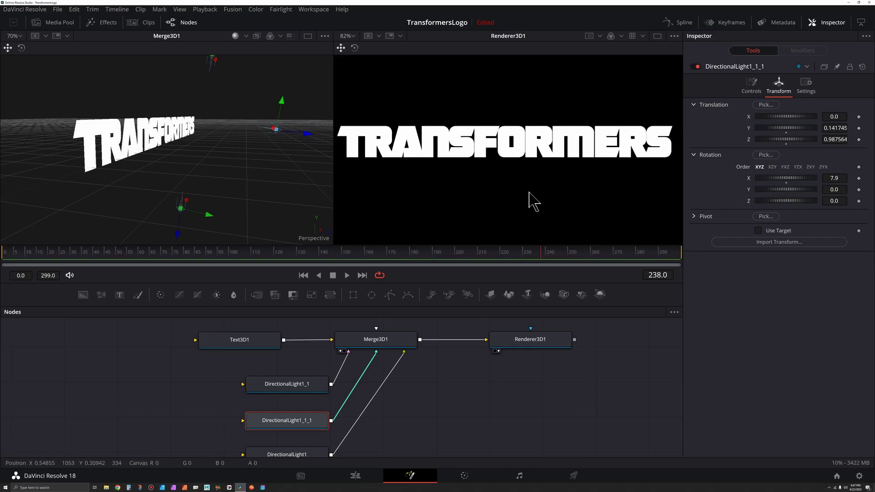
scroll(511, 157, up, 5)
scroll(509, 151, down, 3)
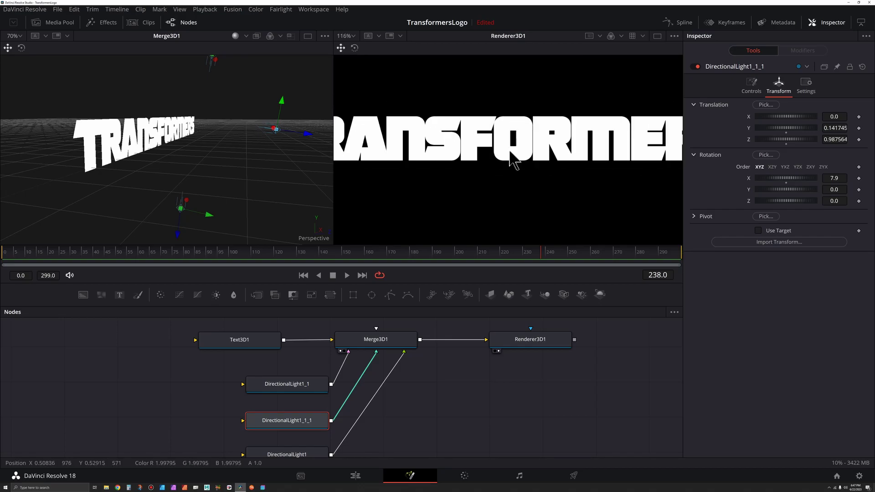
scroll(510, 151, down, 4)
scroll(509, 151, up, 2)
Step: Reduce the front light's intensity to about 0.3 and check the bevels in the rendered text
click(753, 86)
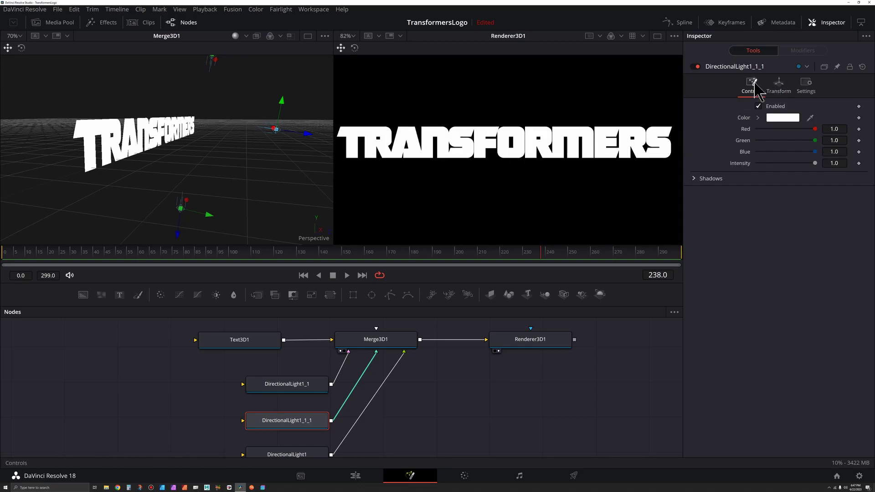
drag(815, 163, 777, 173)
scroll(565, 142, up, 5)
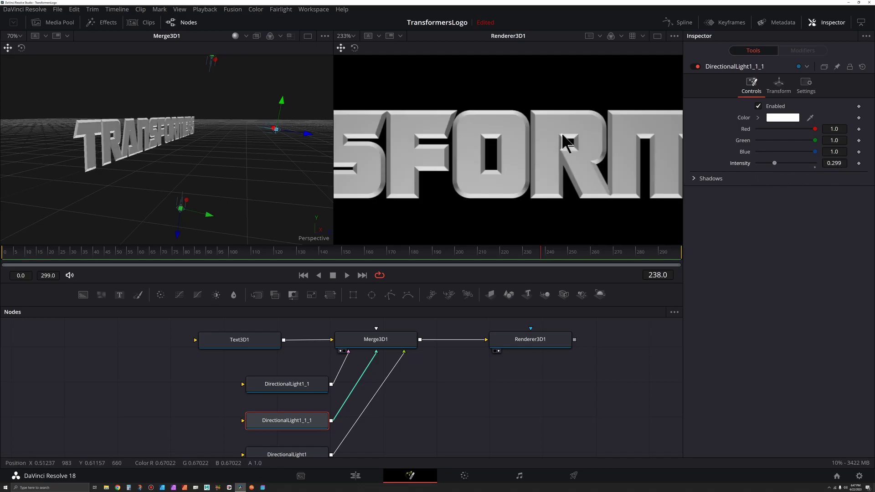
click(538, 353)
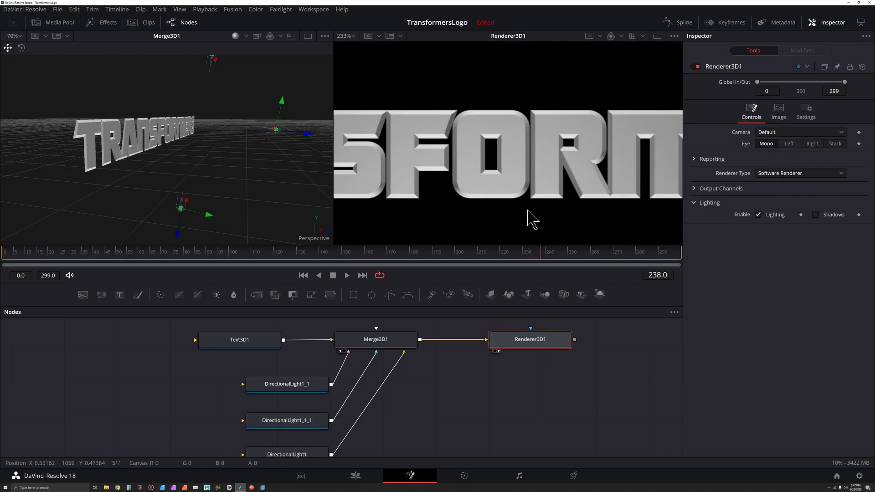
scroll(524, 212, down, 5)
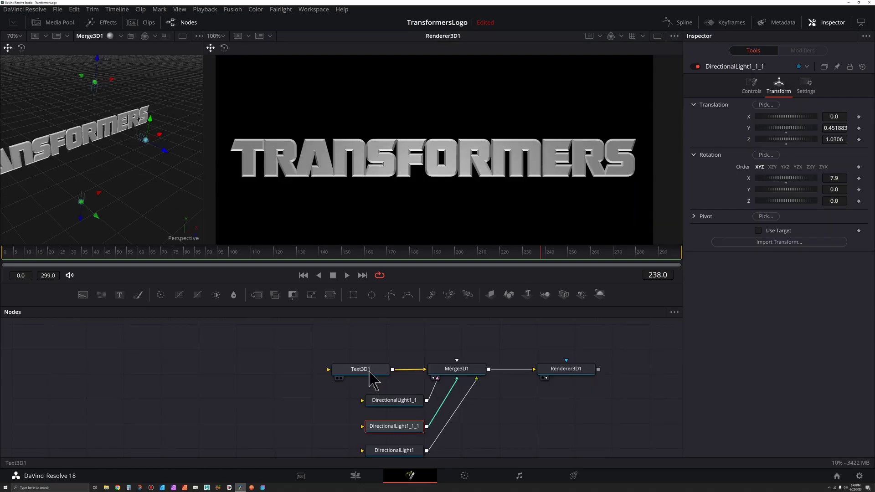
Step: Move the Text3D1 node aside, add an unconnected Background node above the chain and show it in the first viewer
drag(365, 375, 338, 350)
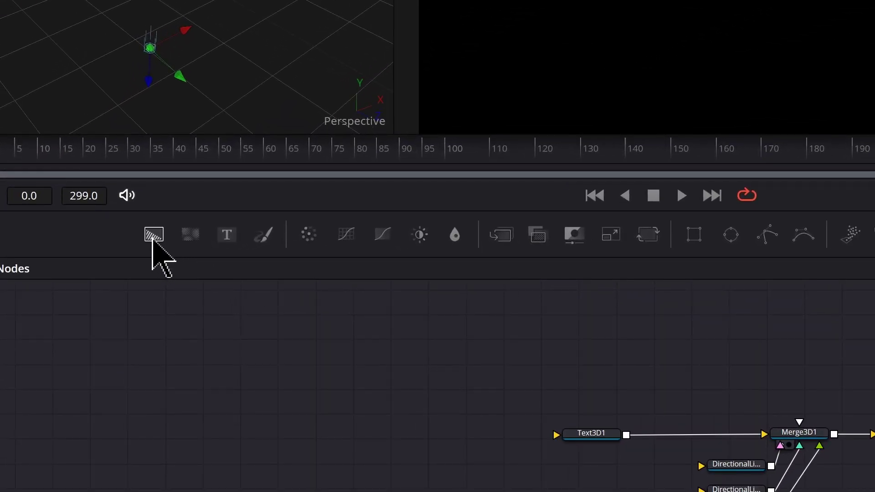
drag(154, 236, 649, 329)
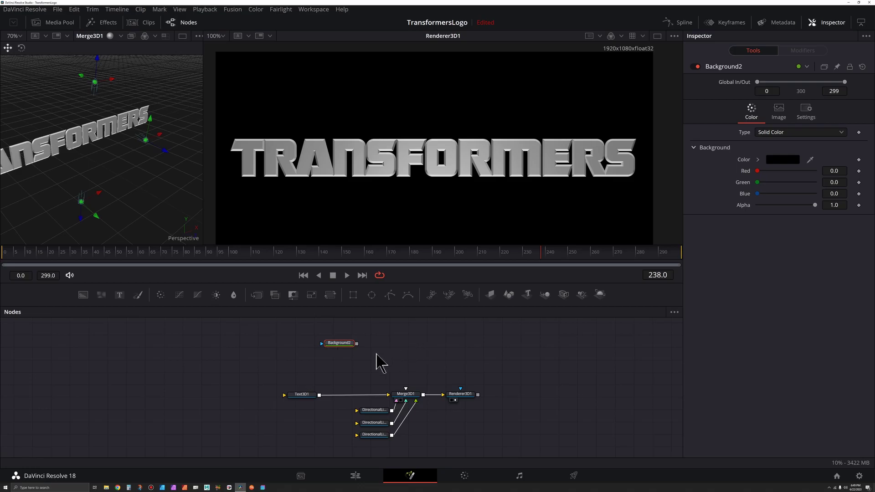
key(1)
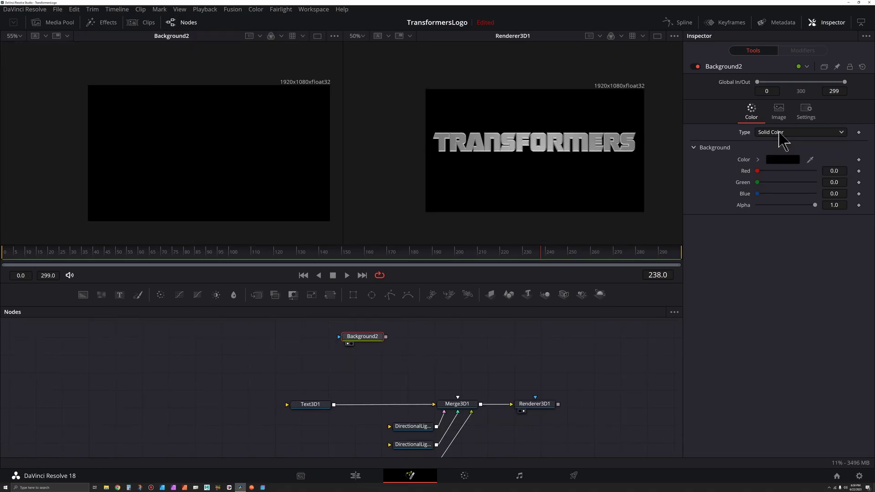
Step: Change the background type to Gradient and turn it vertical, running from black at the top to white at the bottom
click(779, 133)
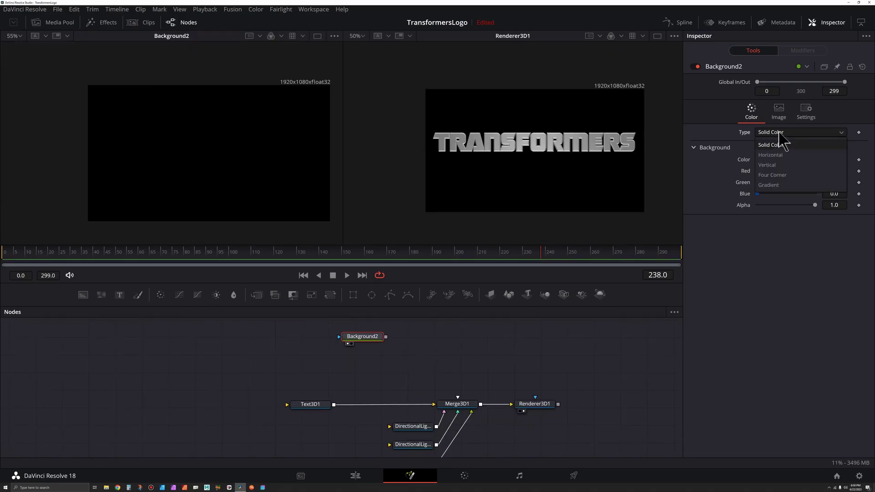
click(775, 184)
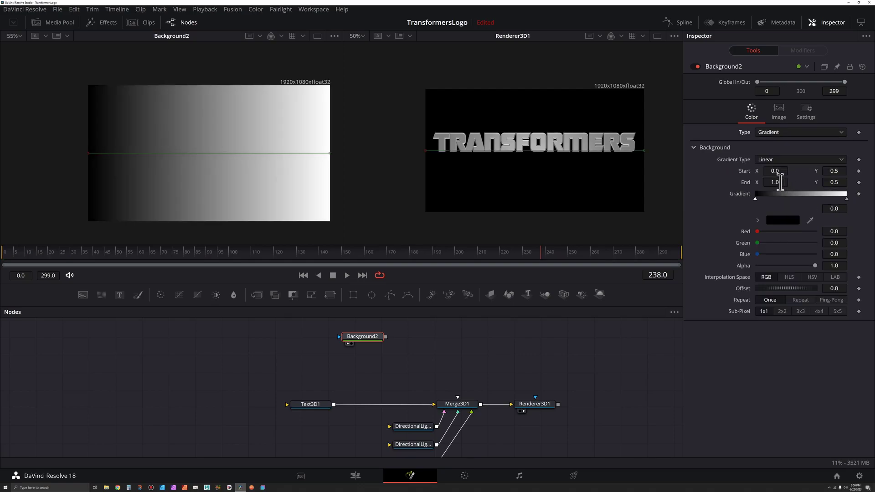
drag(89, 154, 207, 85)
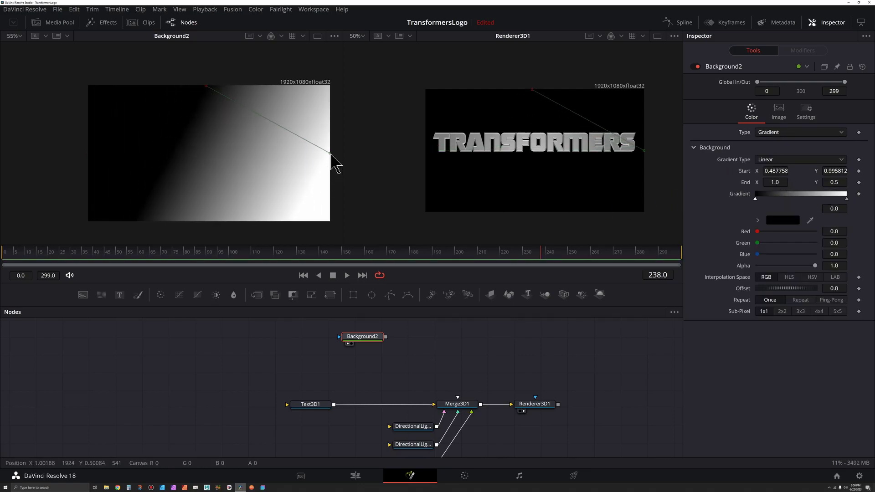
drag(330, 153, 212, 229)
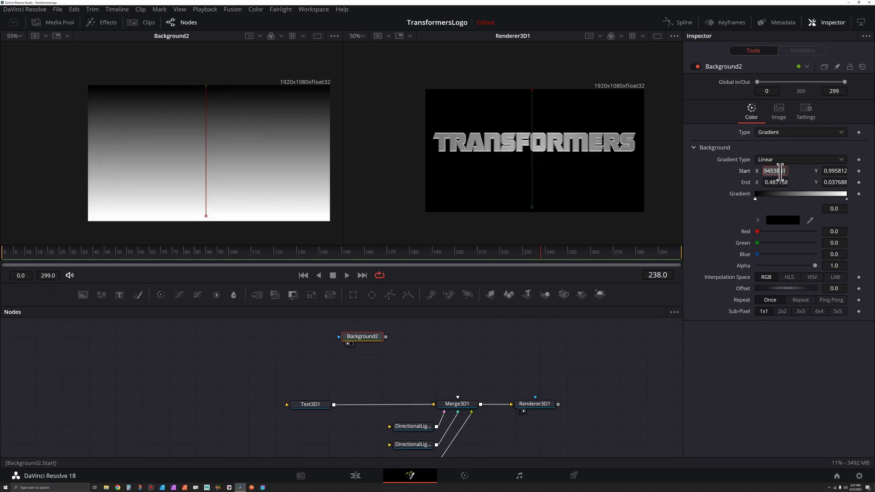
Step: Set the gradient's start point to X 0.5, Y 1 and its end point to X 0.5, Y 0
key(BackSpace)
text(.5)
key(Tab)
key(BackSpace)
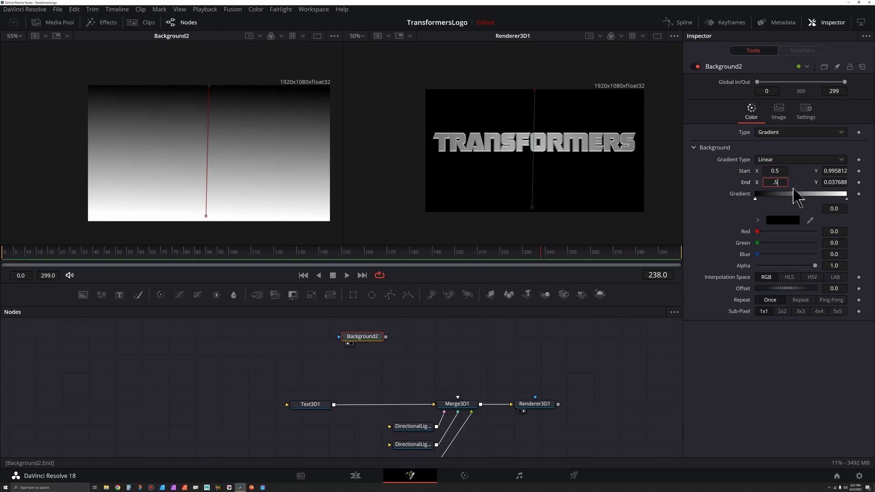
text(.5)
click(841, 170)
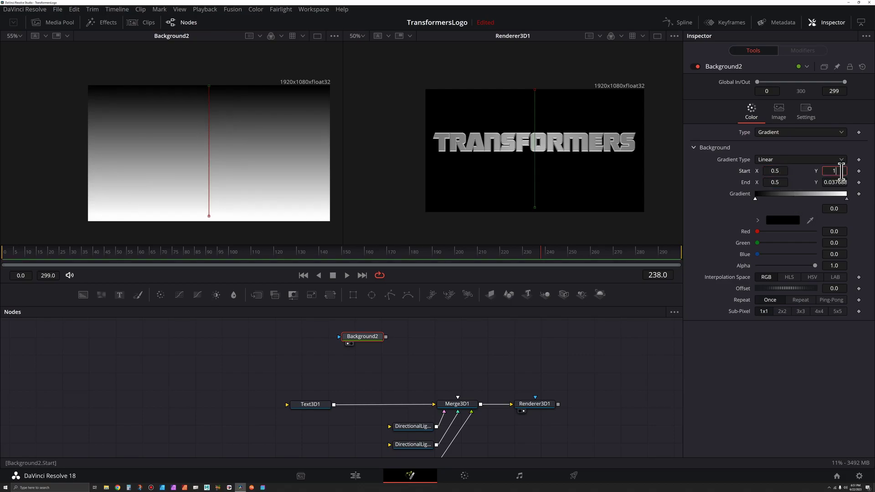
text(1)
key(Tab)
click(831, 183)
text(0)
key(Return)
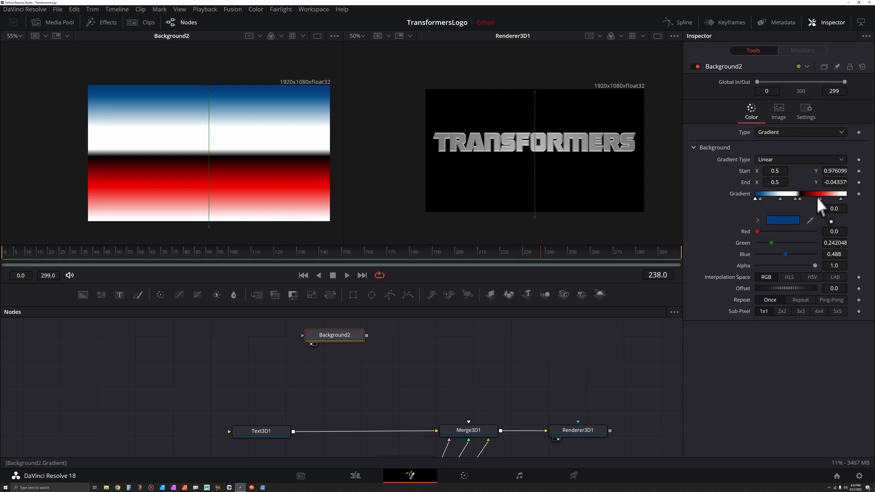
Step: Remove the second blue stop and the first white stop from the blue, white, black and red gradient
click(759, 197)
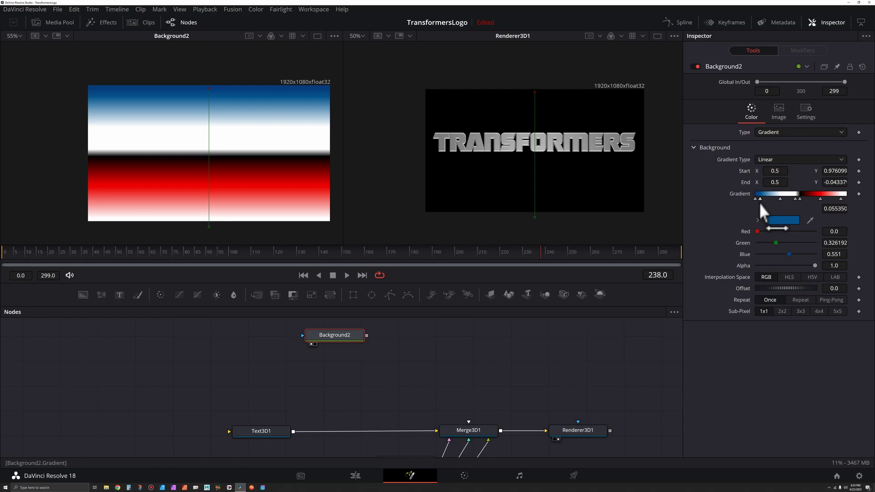
drag(759, 203, 761, 178)
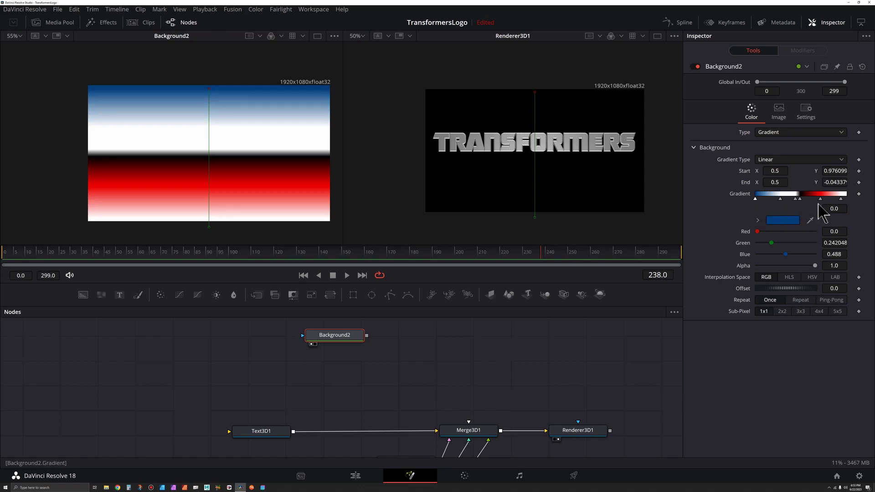
drag(779, 197, 776, 182)
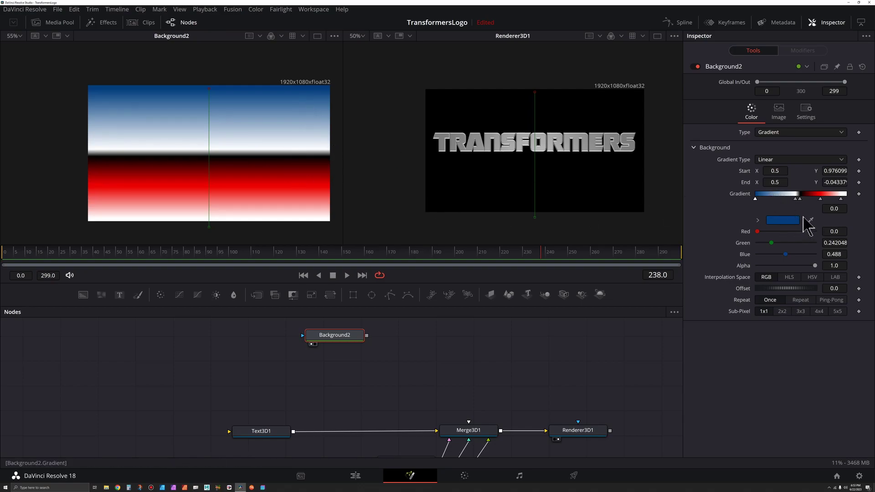
Step: Add a gradient stop at about 0.104 and color it bright blue with hue 0.584, saturation 0.843 and value 0.89
click(764, 193)
click(758, 221)
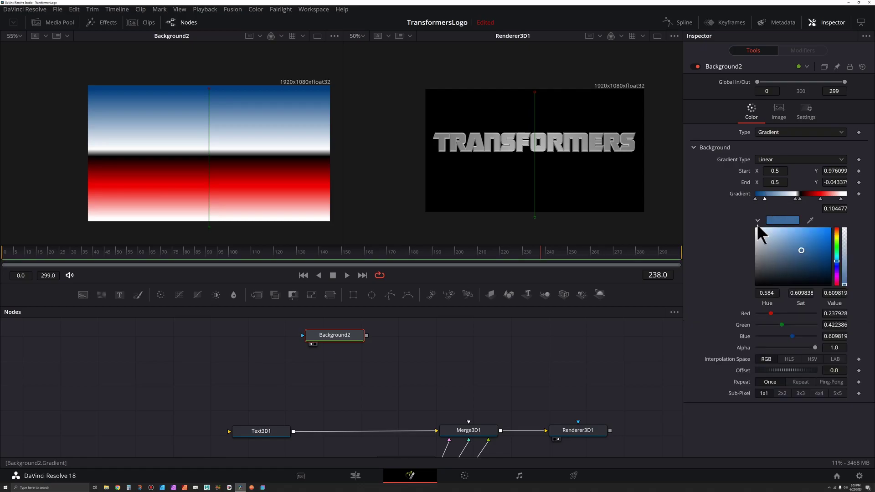
drag(804, 252, 819, 234)
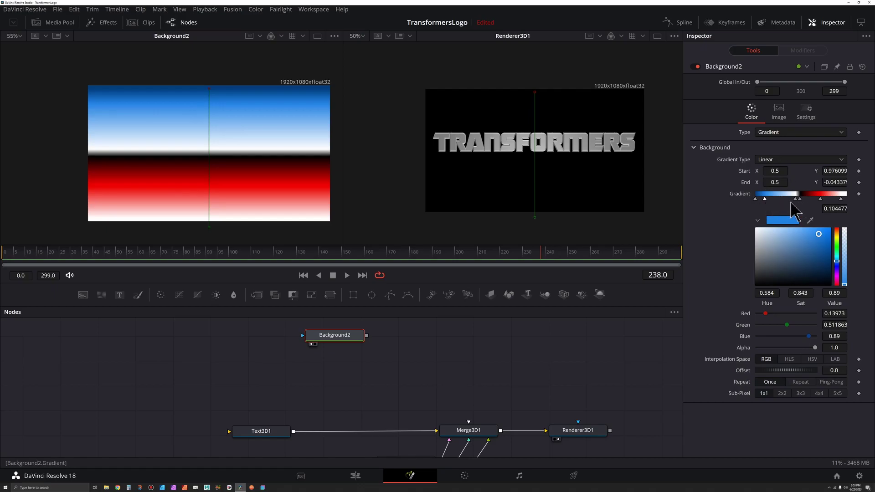
Step: Compare the gradient without and with the added bright blue stop, leaving the stop in place
key(ctrl+z)
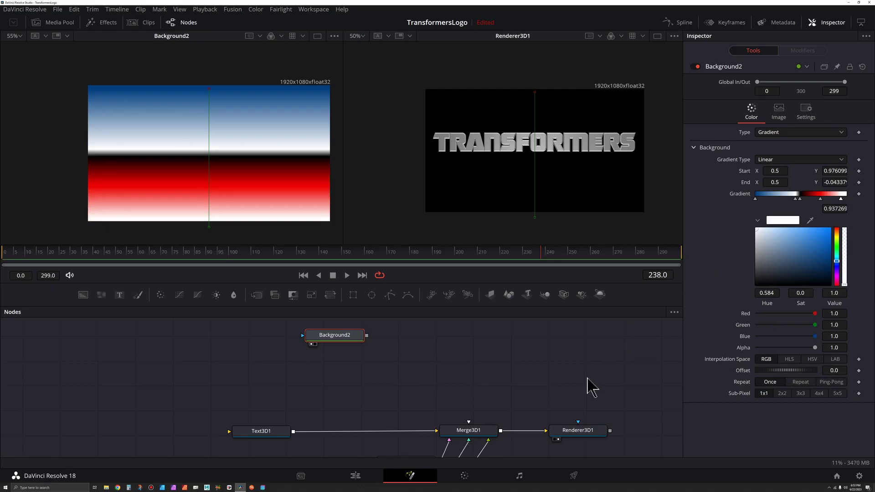
key(ctrl+z)
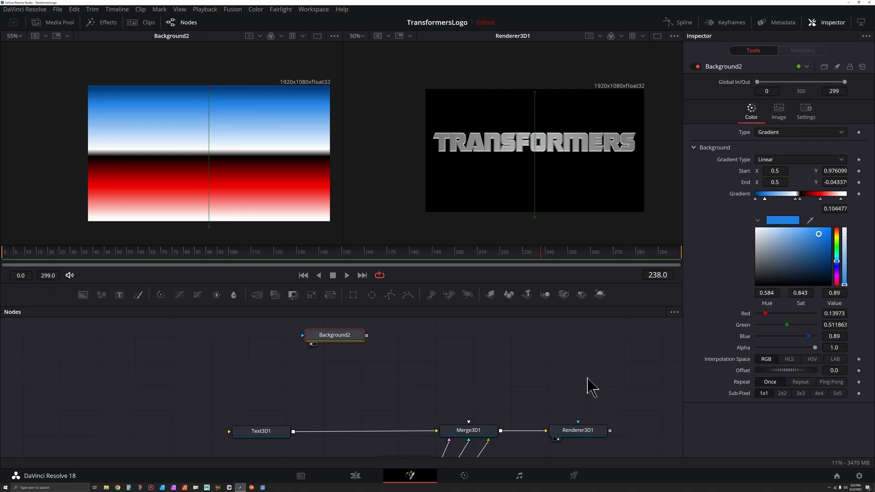
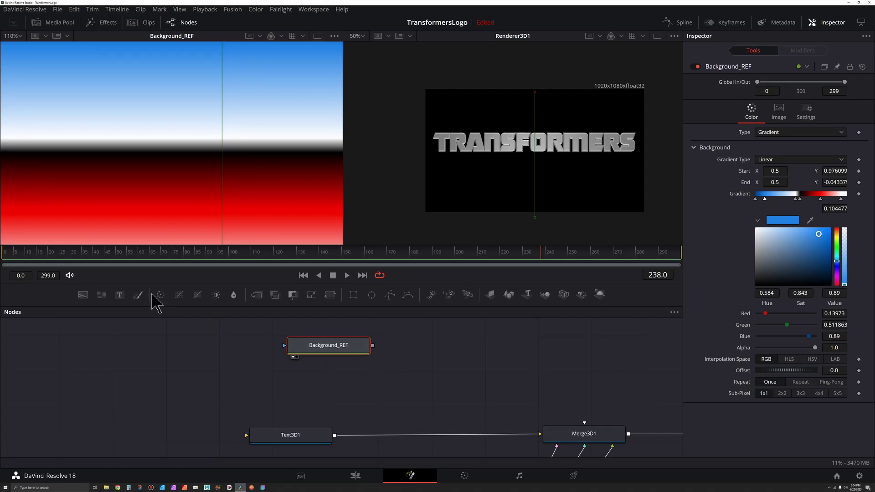
Step: Add a second Background node beside Background_REF and rename it Background_MT
drag(91, 294, 446, 349)
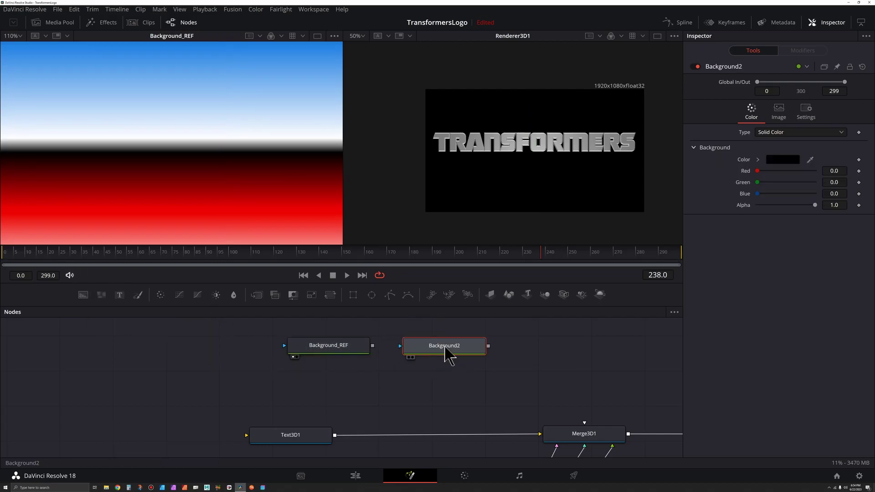
scroll(430, 387, up, 2)
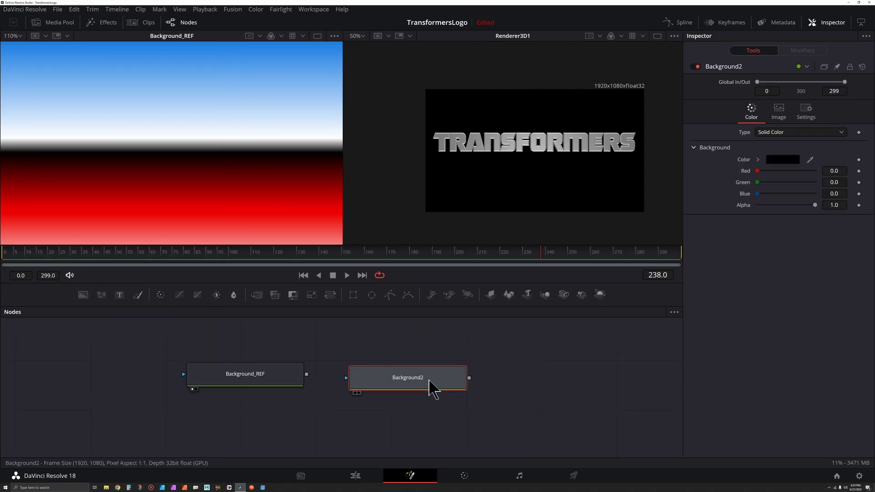
key(F2)
key(End)
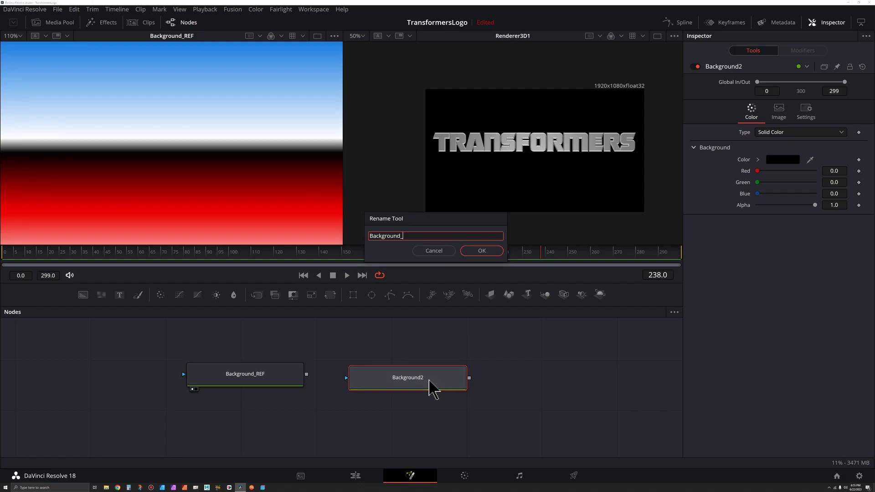
text(_MT)
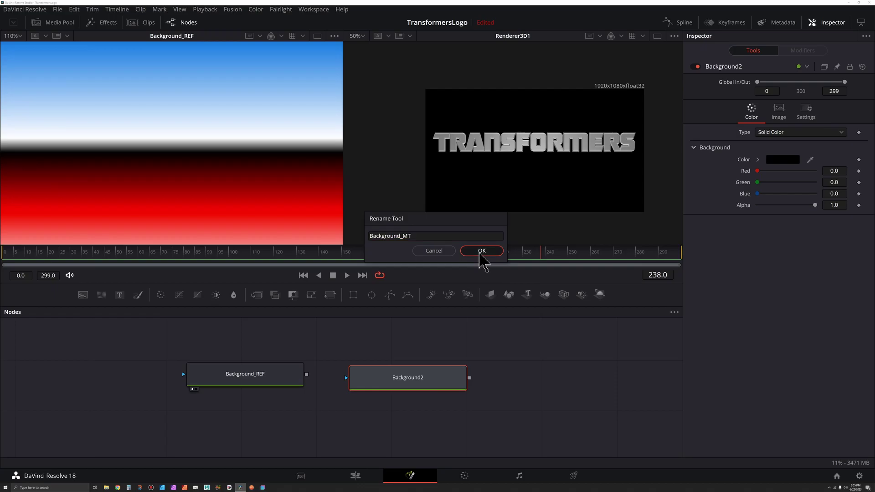
click(481, 251)
Step: Merge Background_MT over Background_REF, show the merge in the first viewer and arrange Background_MT beside it
drag(469, 416, 340, 433)
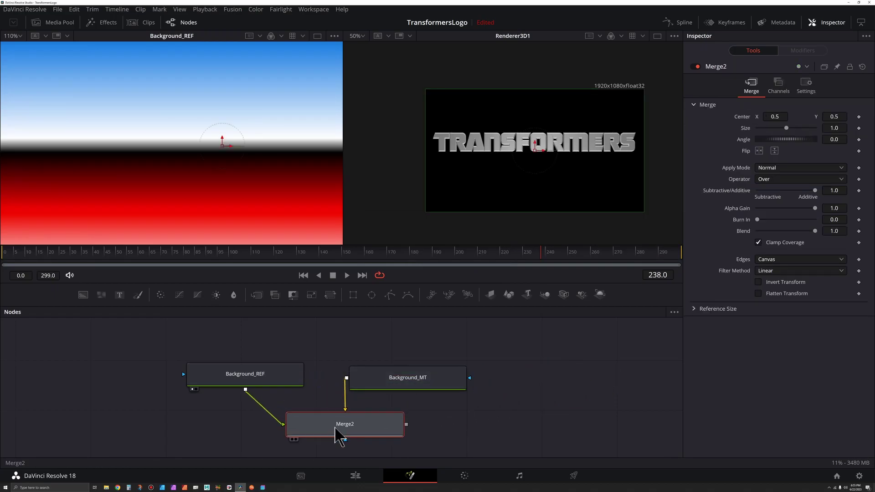
key(1)
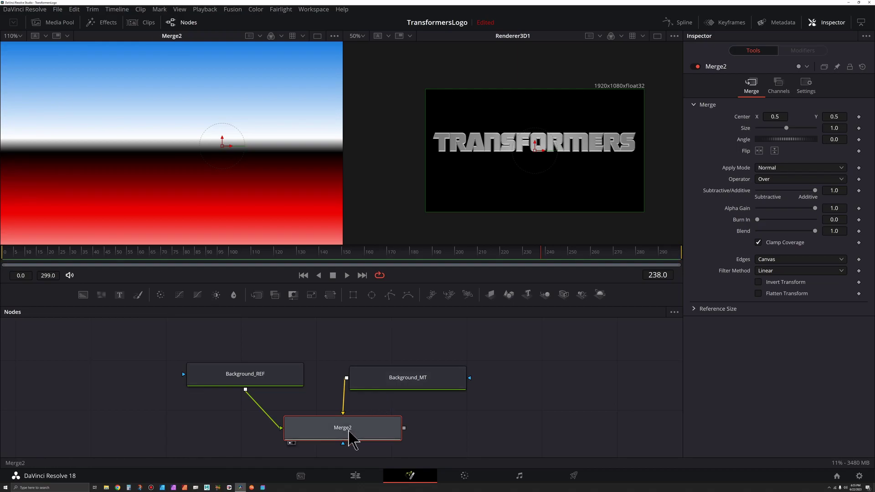
drag(406, 383, 430, 381)
click(430, 380)
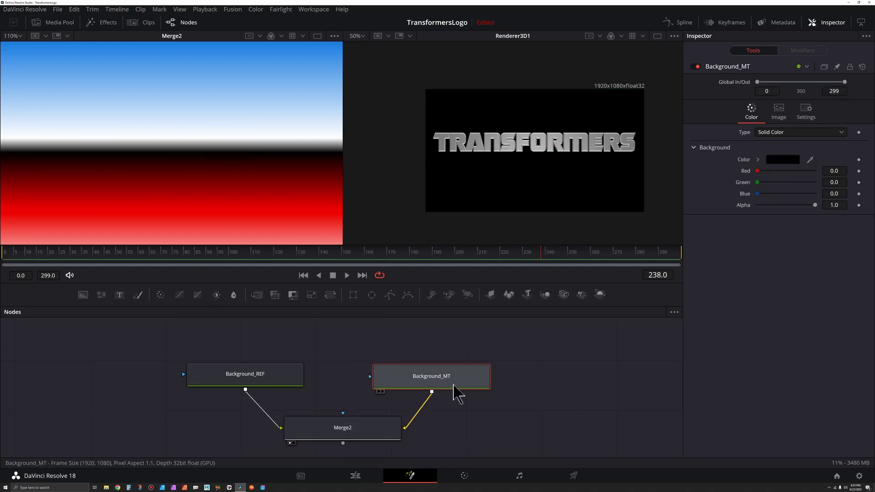
click(356, 433)
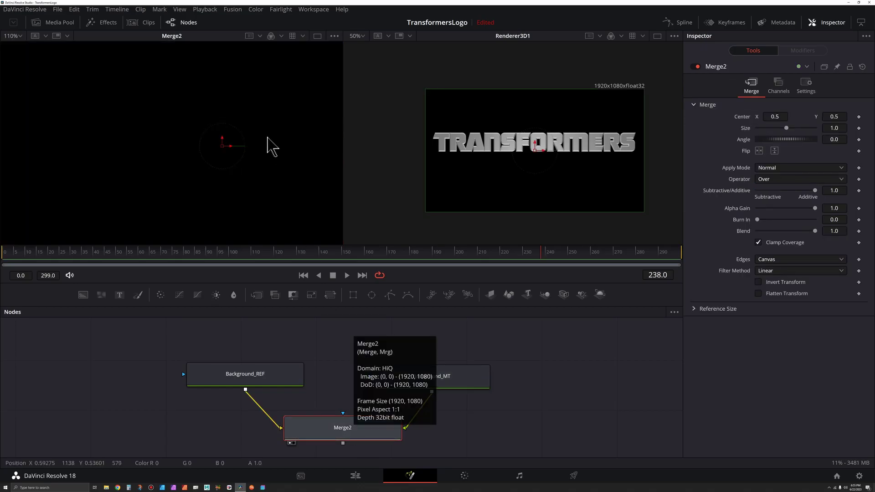
scroll(267, 147, down, 2)
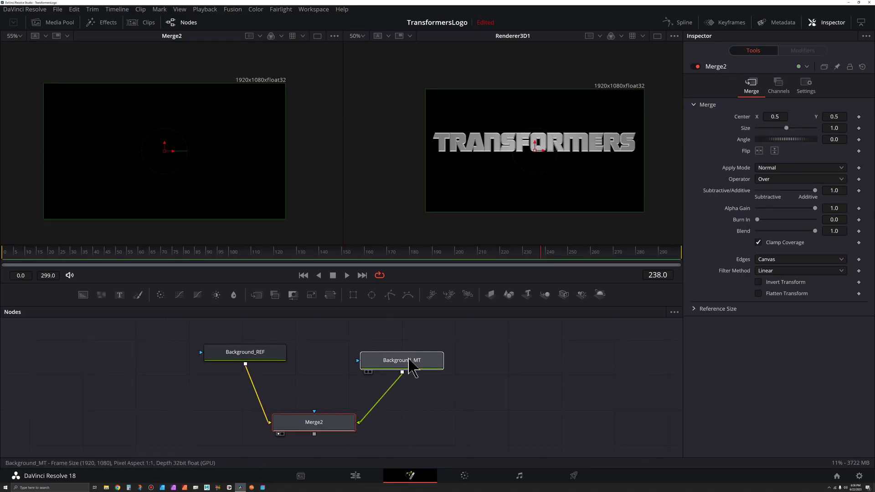
Step: Mask Background_MT with a B-Spline, drawing a closed low arch across the full width of the gradient's black horizon
drag(410, 369, 399, 362)
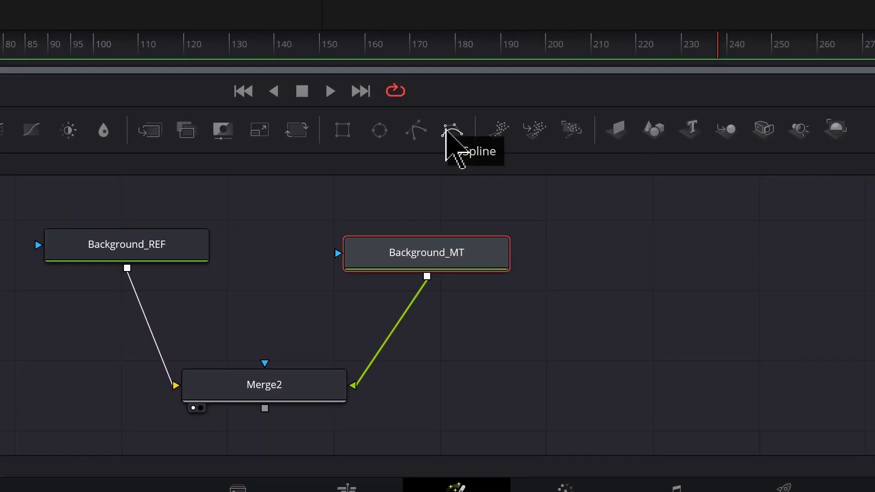
click(447, 134)
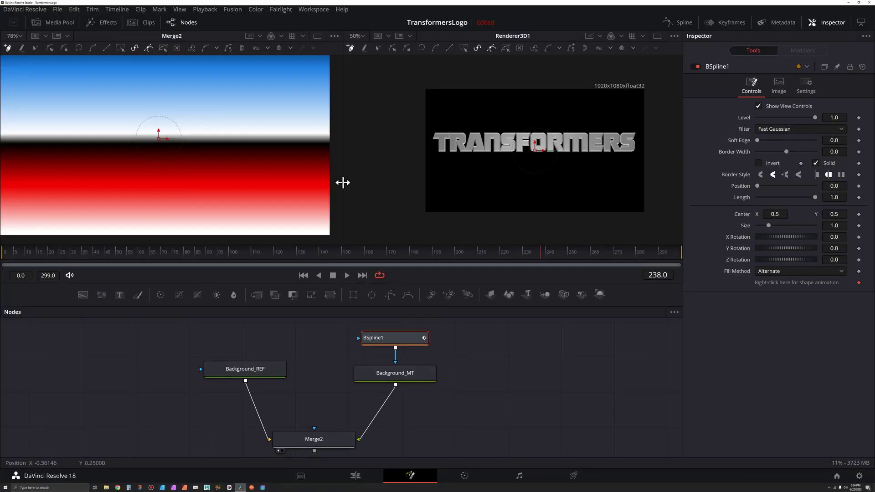
drag(343, 183, 466, 182)
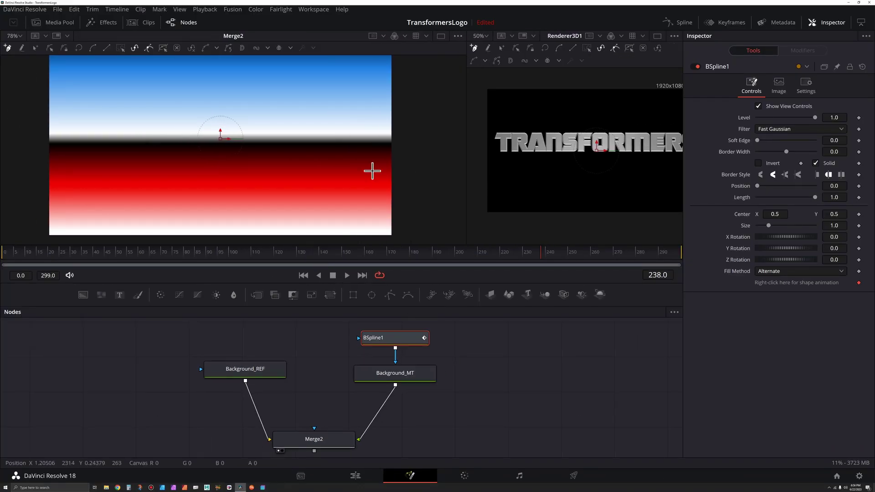
click(40, 143)
click(398, 145)
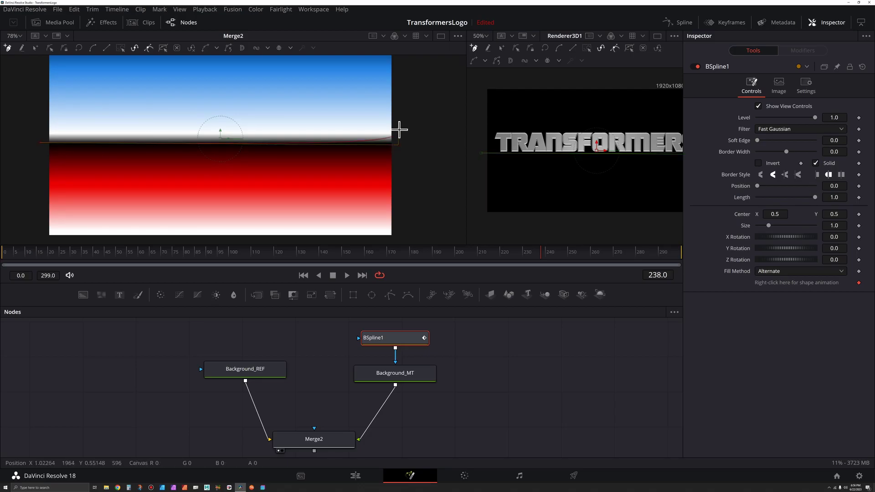
click(230, 111)
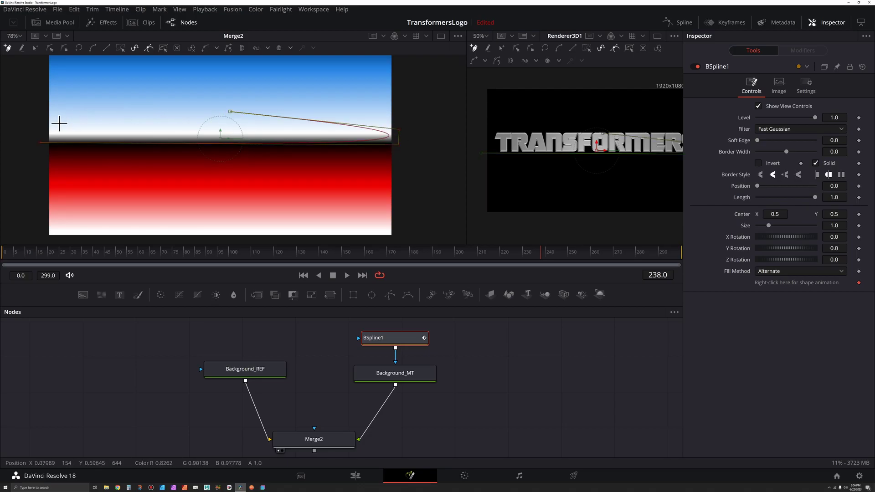
click(40, 137)
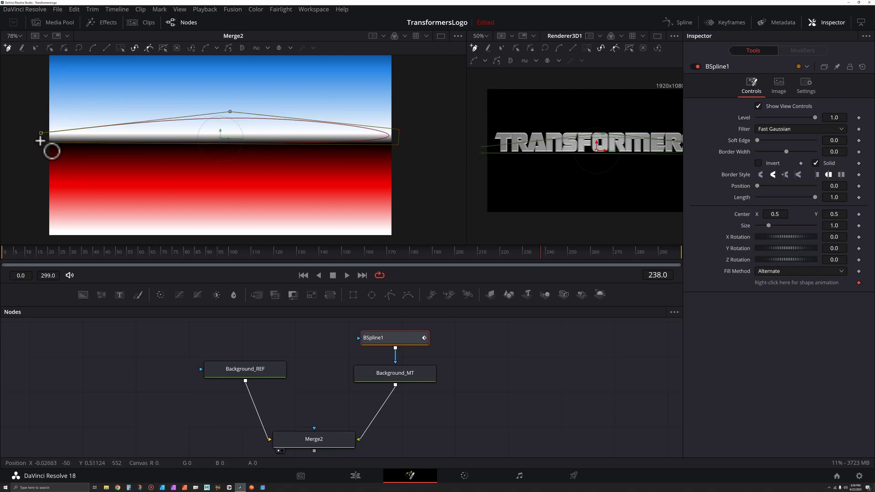
key(shift+c)
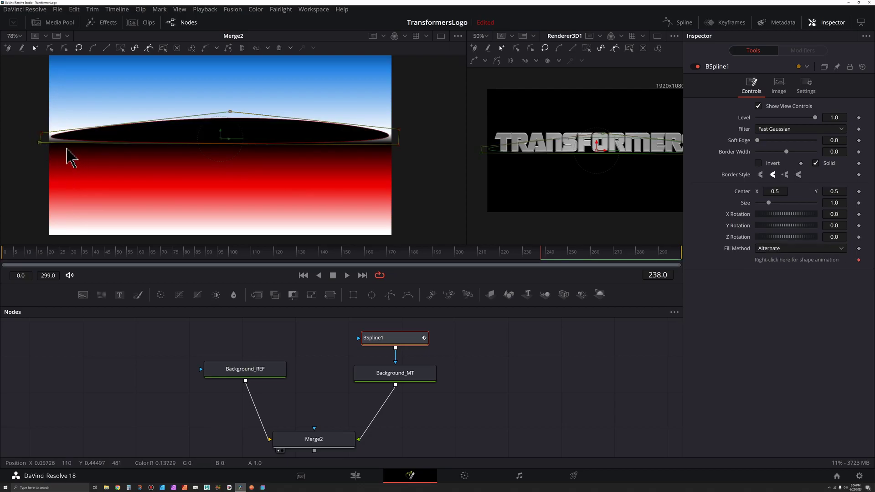
Step: Add points to the B-Spline mask and reshape its upper edge into a wavy mountain silhouette reaching past both image edges
click(144, 121)
drag(138, 122, 33, 148)
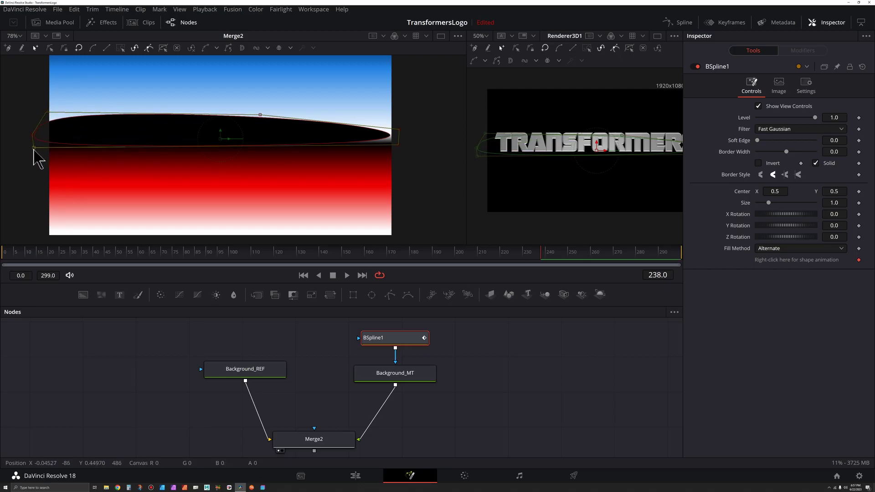
drag(259, 115, 234, 138)
drag(130, 125, 128, 113)
drag(311, 125, 312, 120)
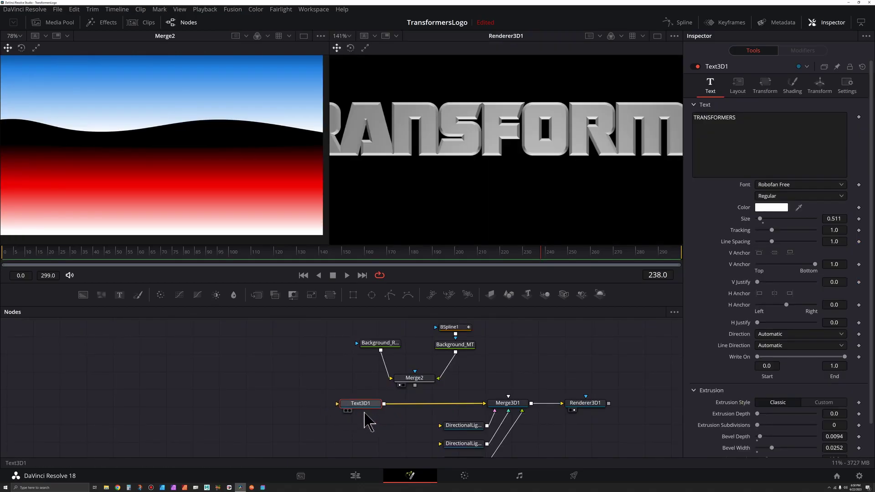
Step: Turn off Use One Material in the Text3D1 shading so the letter faces and bevels have separate materials
drag(363, 416, 353, 409)
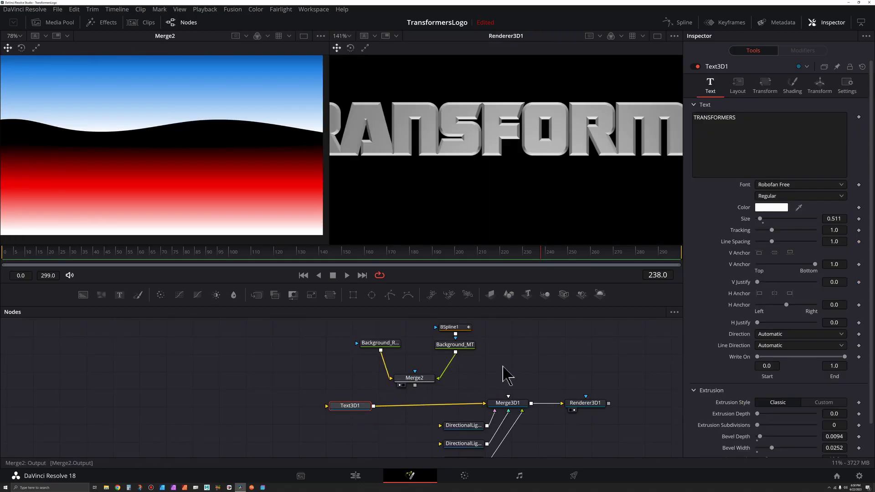
click(793, 86)
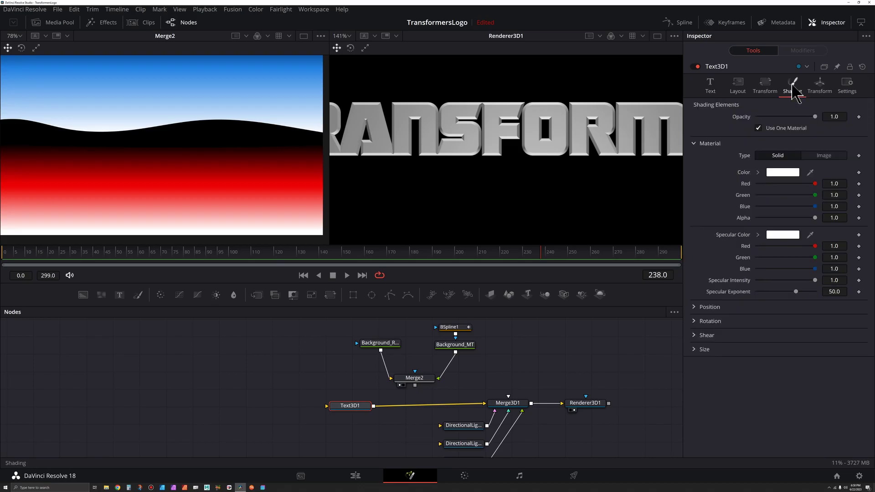
click(758, 129)
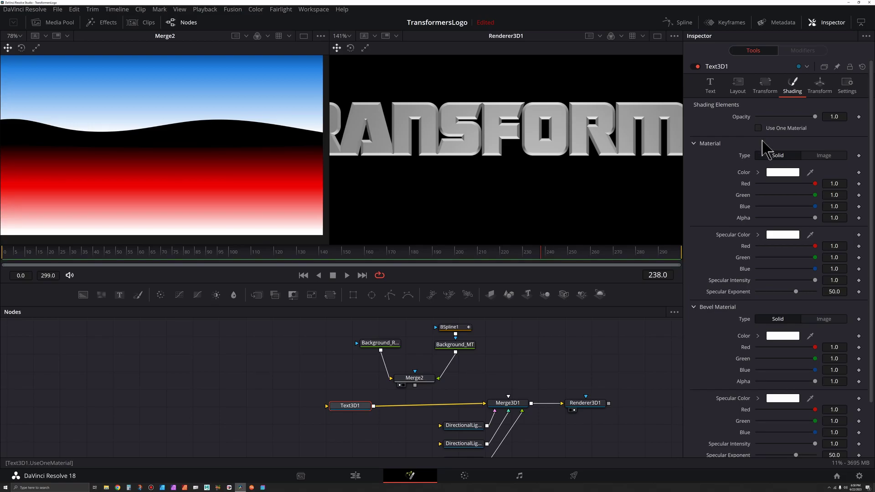
scroll(715, 290, down, 3)
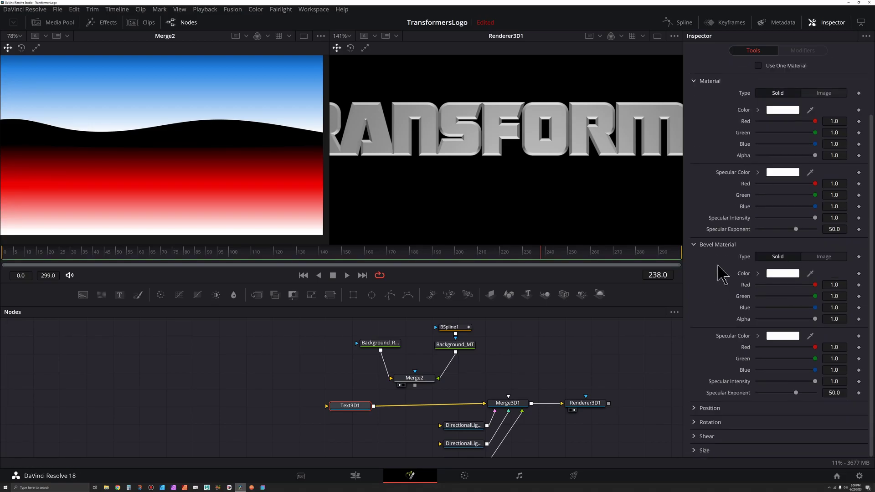
scroll(711, 209, up, 3)
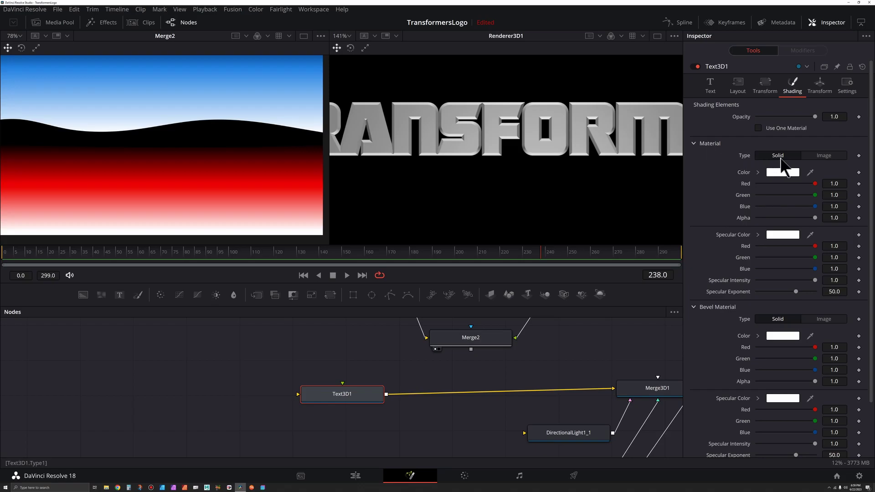
Step: Set the Text3D1 face material type to Image and assign Merge2 as its color image
click(823, 157)
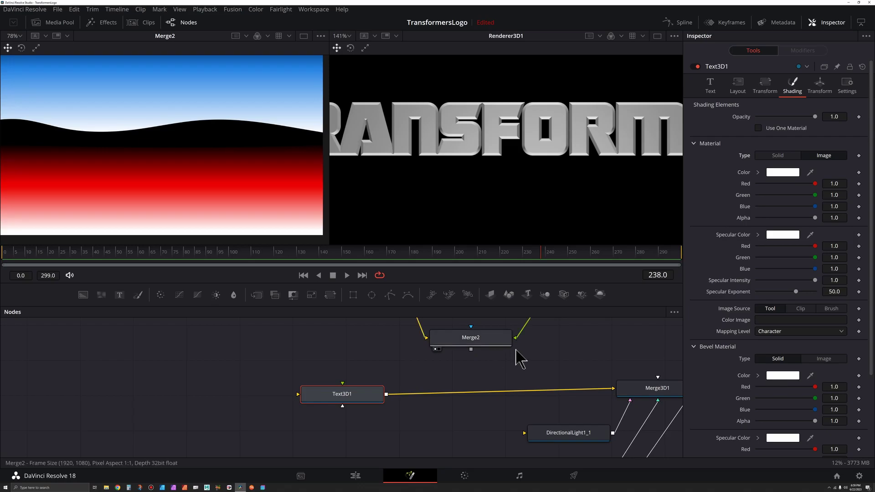
drag(483, 343, 755, 325)
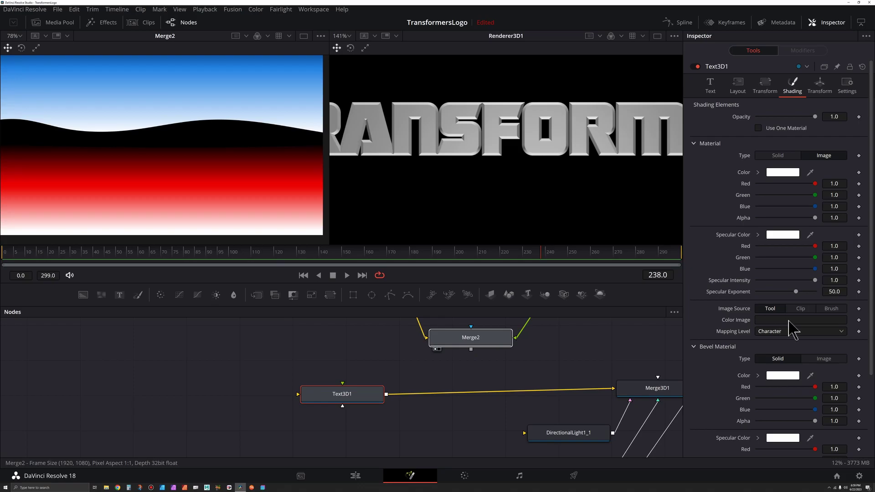
drag(797, 319, 794, 320)
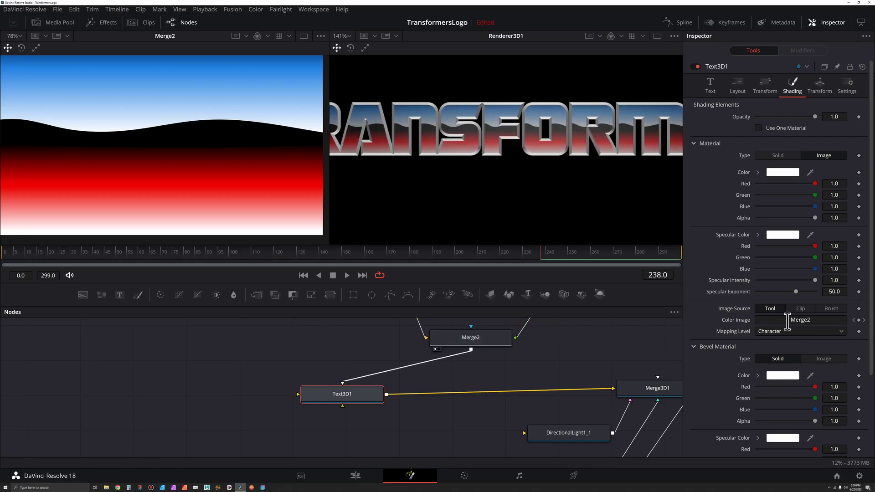
Step: Set the mapping level of the Text3D1 face image to Word
scroll(480, 360, down, 2)
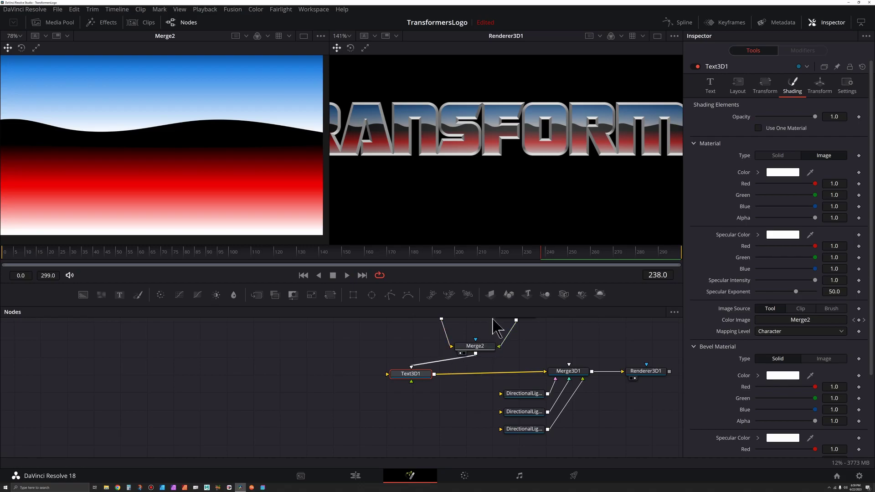
scroll(524, 173, down, 3)
scroll(560, 170, up, 3)
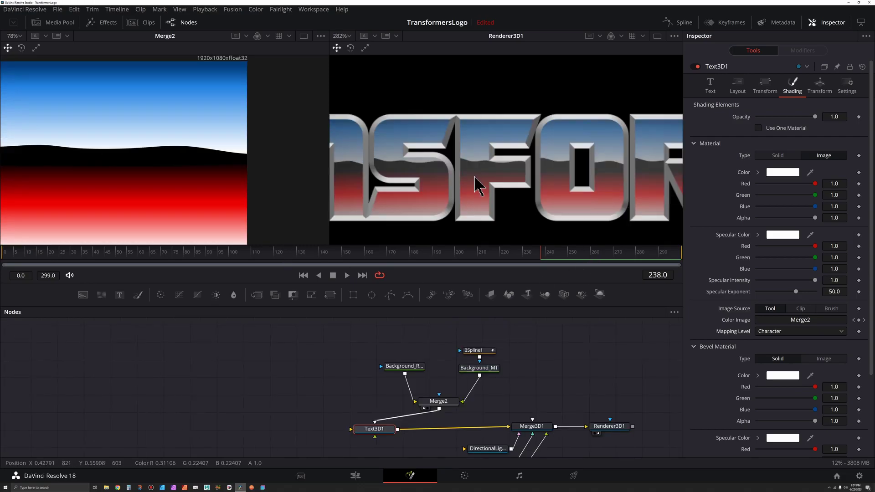
scroll(474, 182, up, 5)
drag(465, 166, 528, 154)
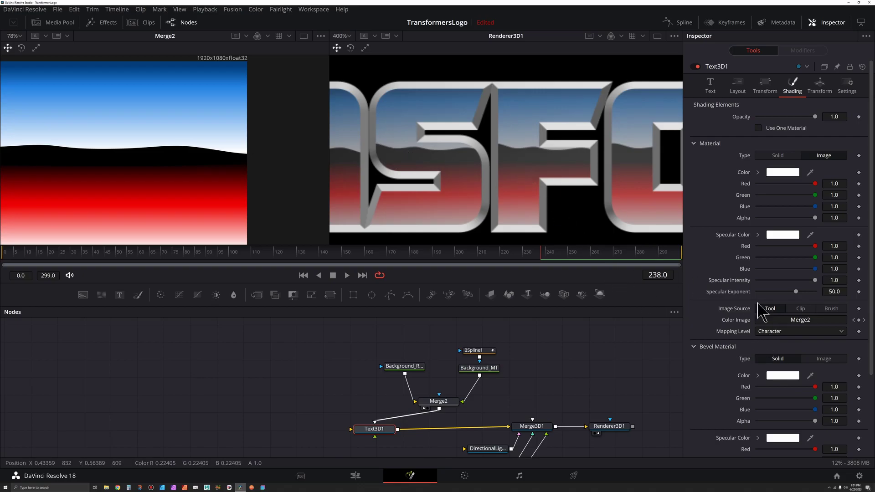
click(785, 332)
click(775, 344)
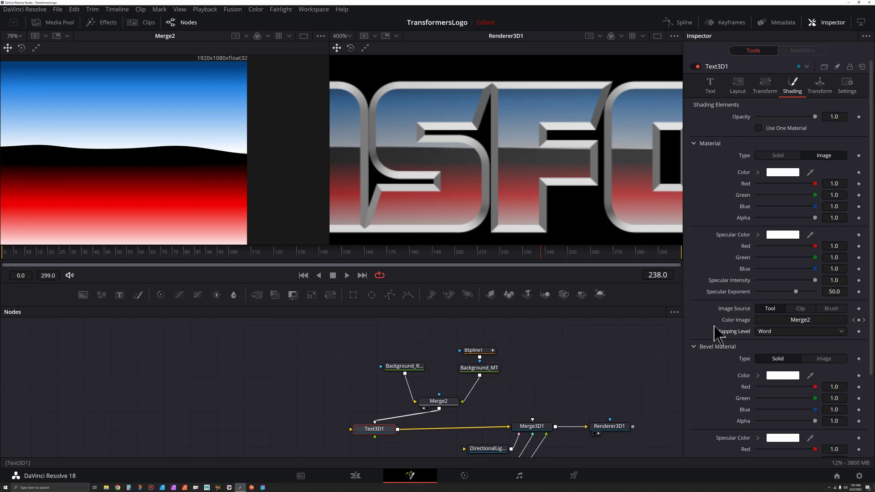
scroll(524, 176, down, 5)
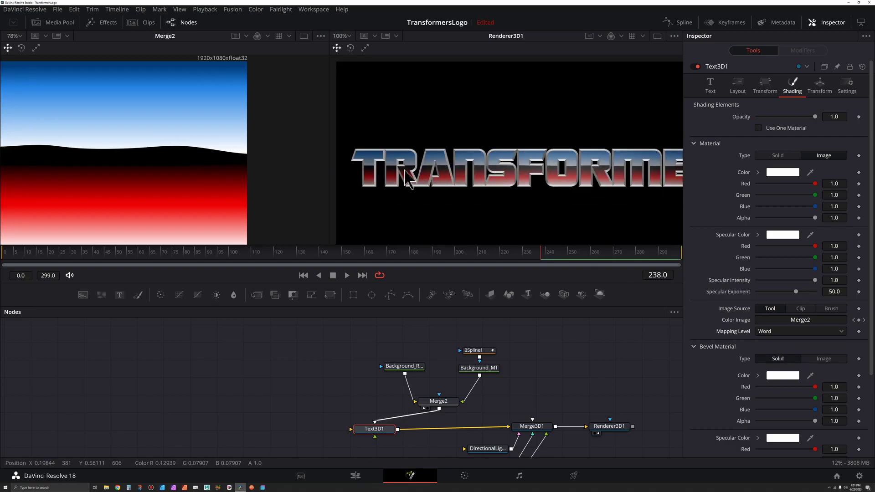
scroll(120, 157, down, 2)
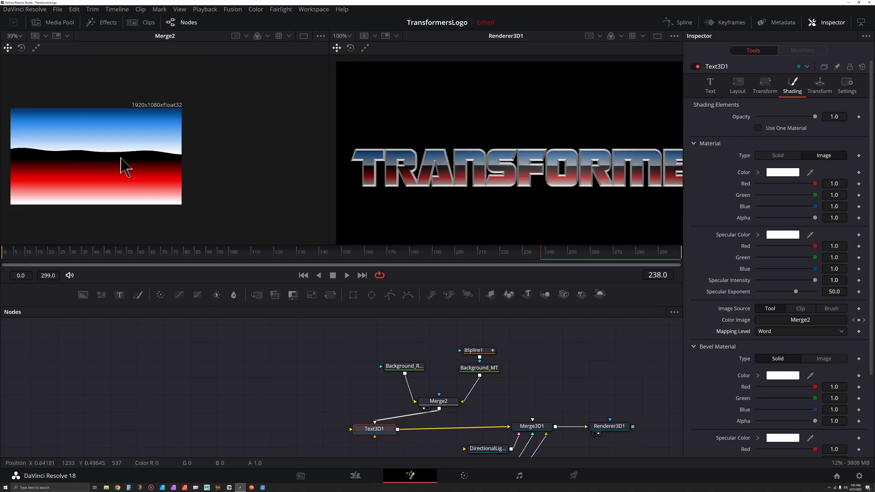
Step: Add more points to the BSpline1 mask and reshape its upper edge into an irregular ridge of mountain peaks and valleys
drag(135, 160, 223, 165)
scroll(169, 171, up, 2)
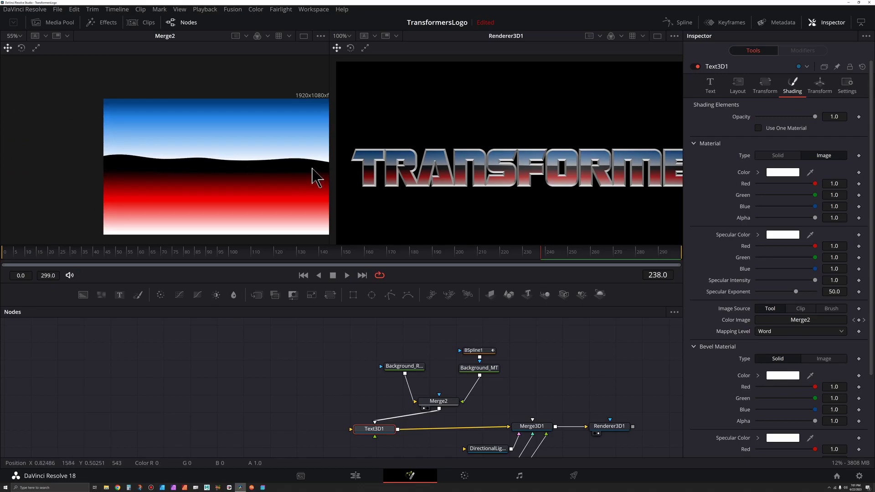
click(474, 350)
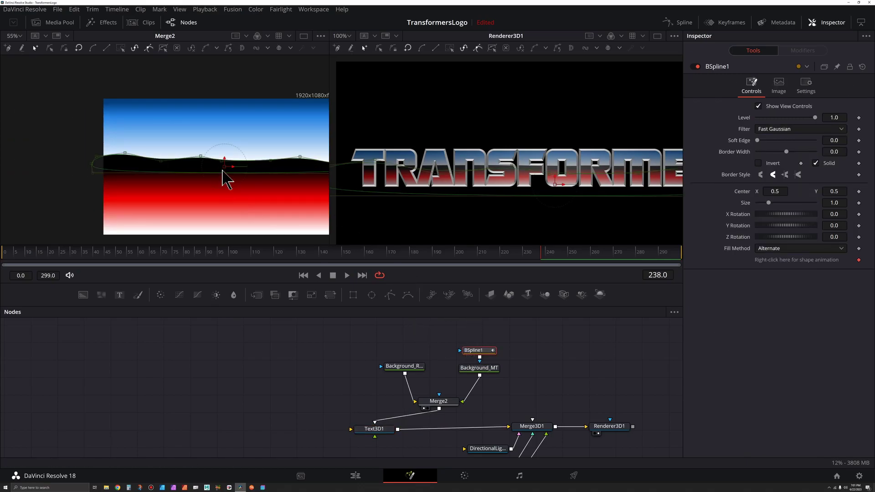
drag(220, 159, 163, 160)
scroll(292, 157, up, 2)
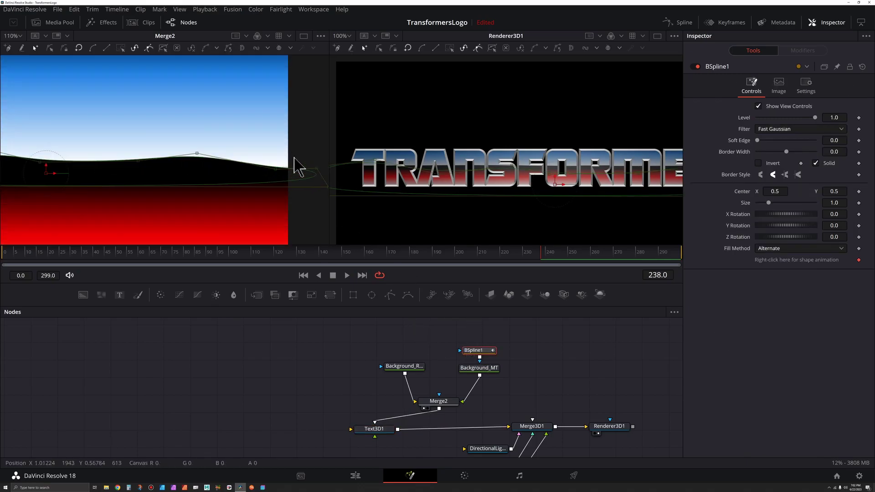
click(252, 165)
drag(245, 163, 259, 161)
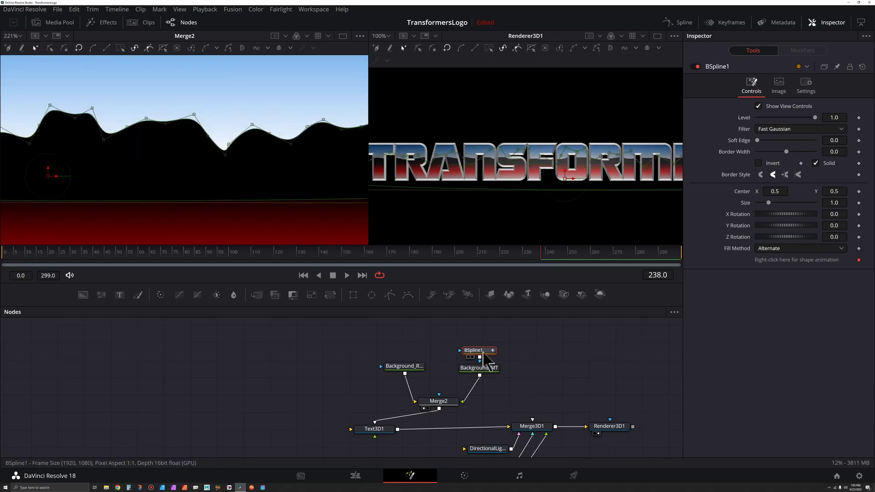
click(406, 340)
scroll(213, 156, down, 4)
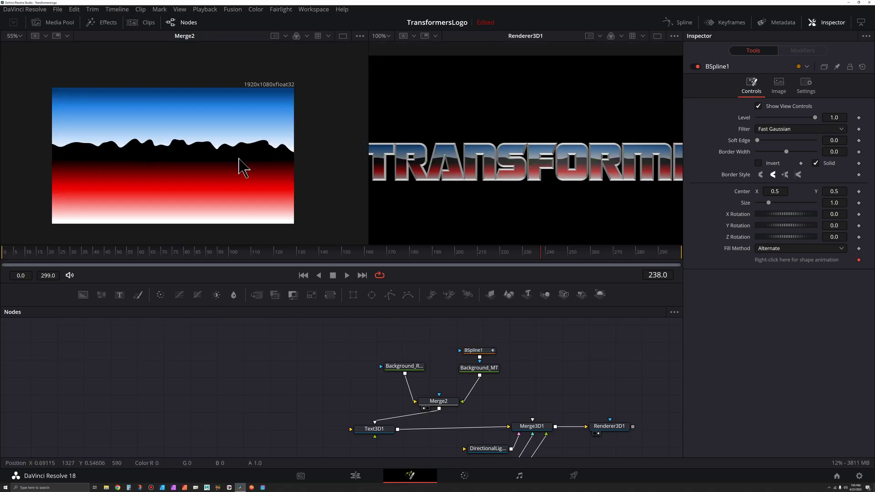
scroll(227, 156, up, 3)
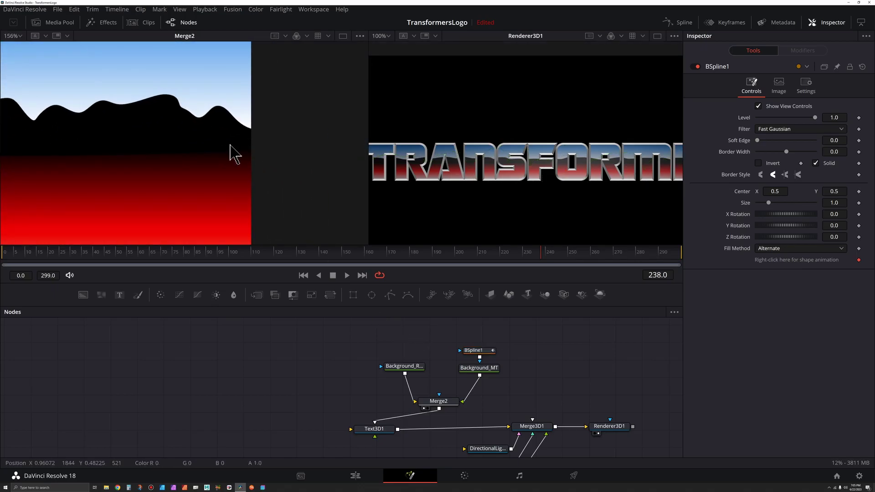
drag(181, 149, 446, 174)
drag(164, 158, 205, 159)
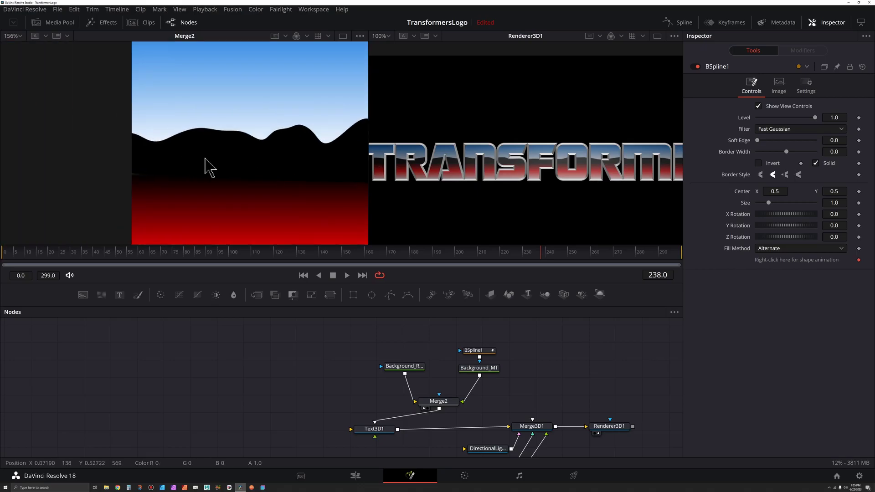
click(480, 369)
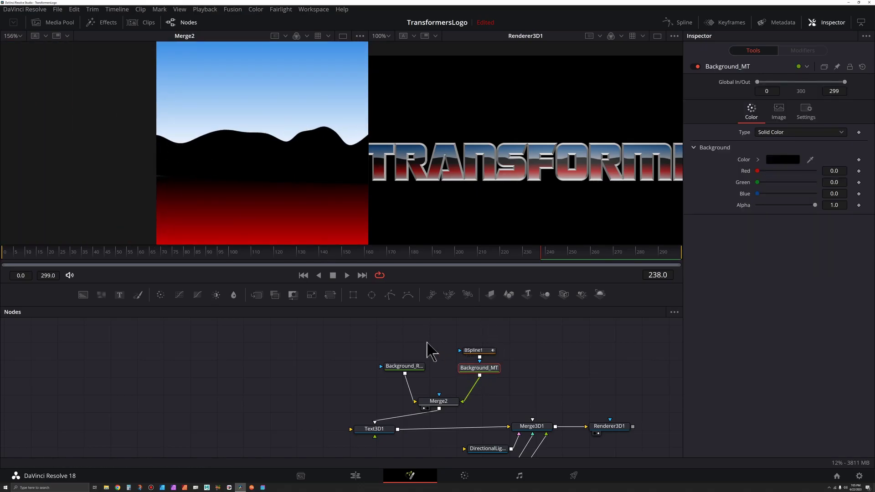
Step: Add a Brightness/Contrast node after Renderer3D1 and show its output in the second viewer
click(400, 379)
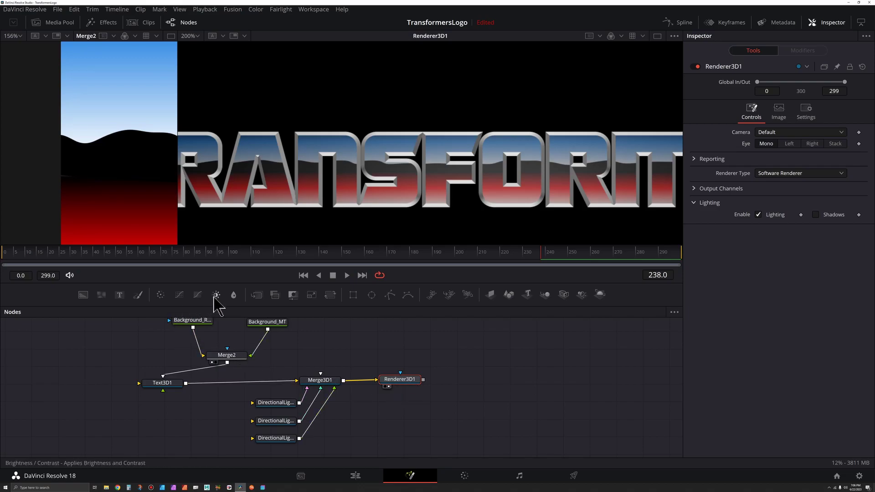
click(217, 295)
drag(458, 382, 469, 382)
key(2)
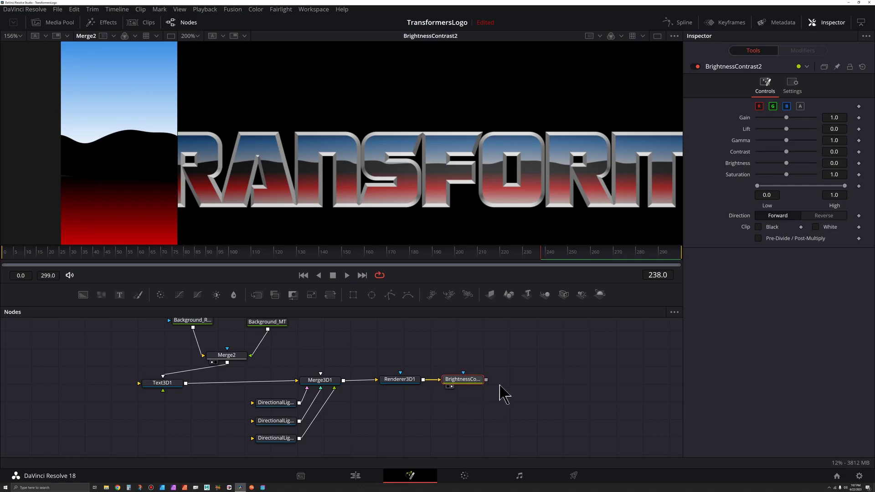
Step: Set the BrightnessContrast2 gain to 1.32, lift to -0.16, contrast to 0.22 and saturation to 1.76
drag(787, 118, 791, 119)
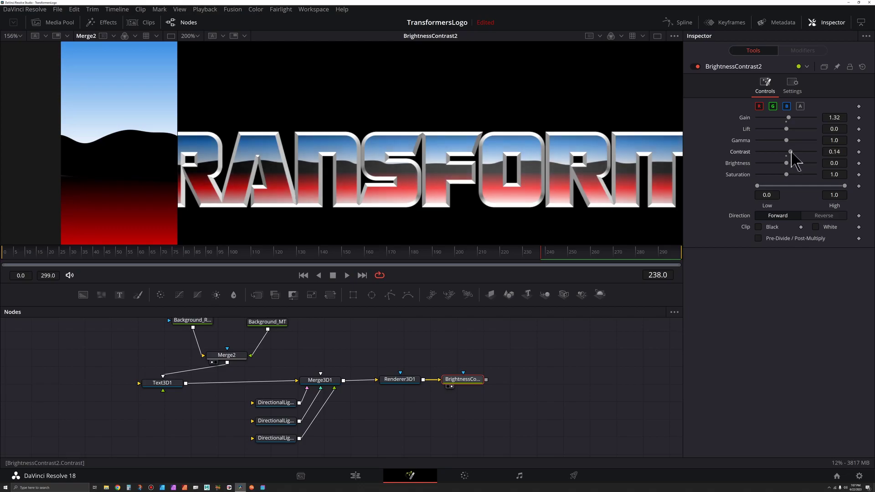
drag(794, 153, 792, 175)
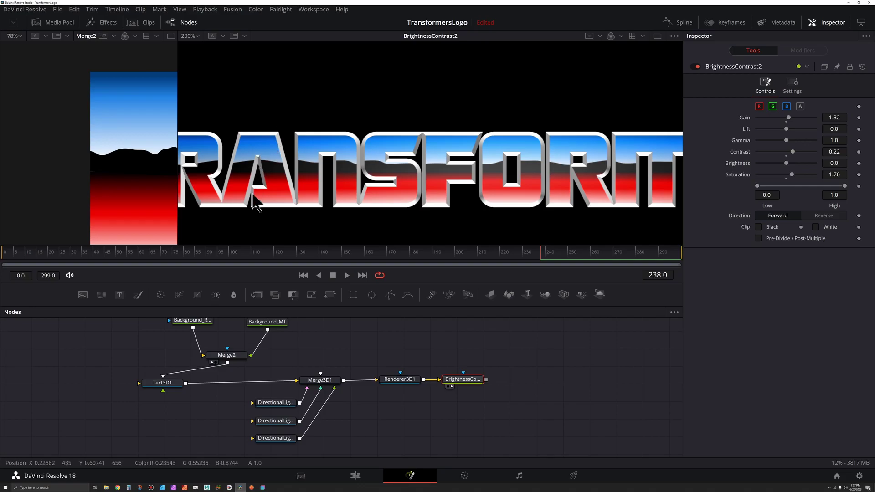
drag(127, 209, 127, 193)
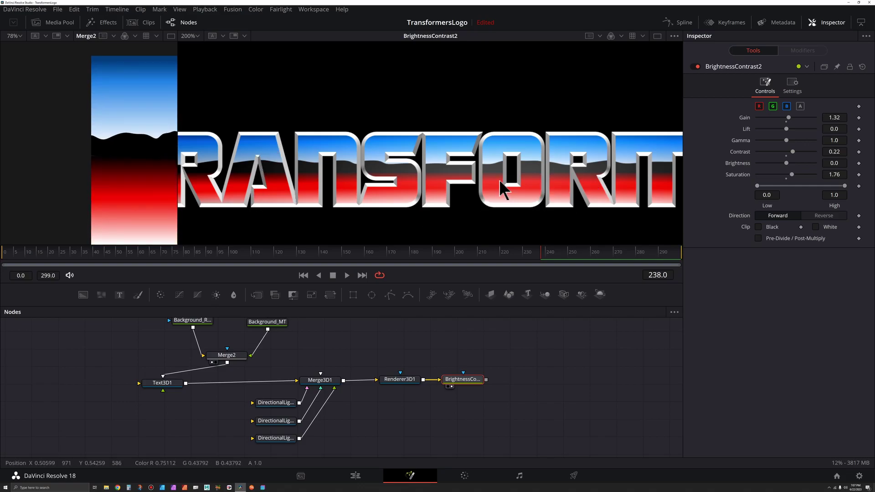
scroll(511, 196, down, 5)
drag(786, 129, 783, 129)
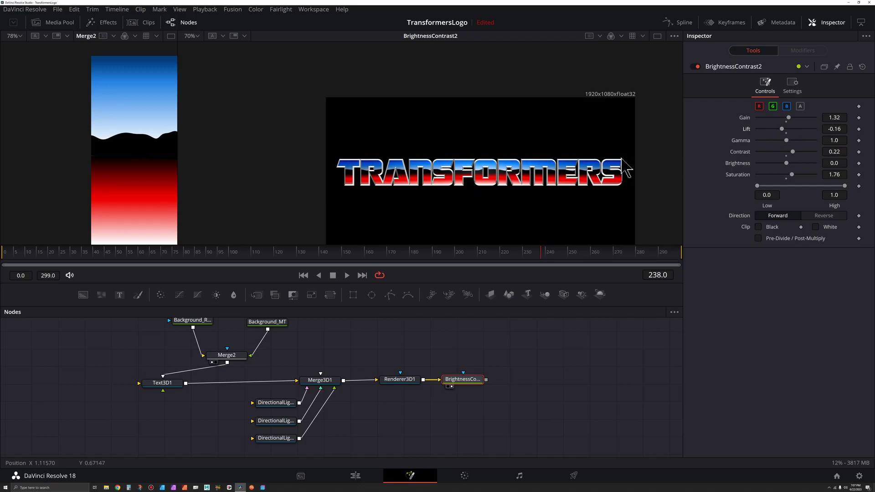
Step: Move the three directional light nodes together down and away from Merge3D1
scroll(525, 180, up, 2)
drag(307, 418, 358, 347)
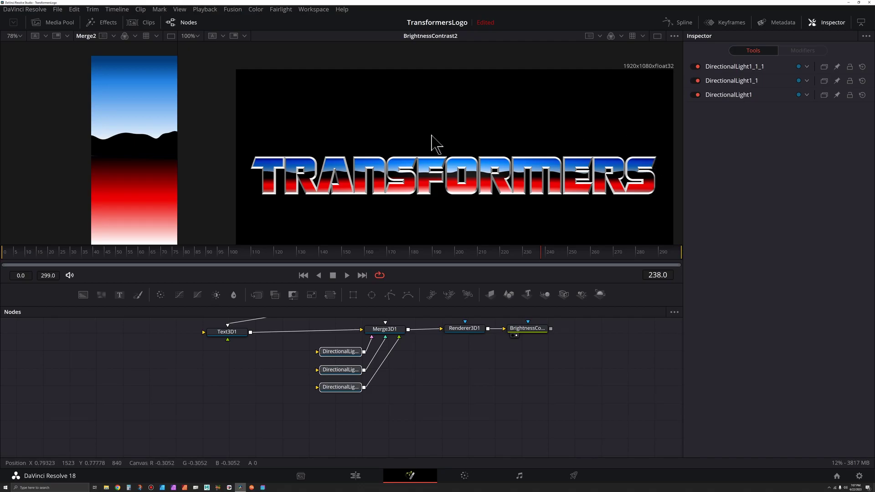
drag(351, 353, 310, 383)
Step: Add a Point Light connected to Merge3D1, placing its node apart from the three directional light nodes
click(393, 333)
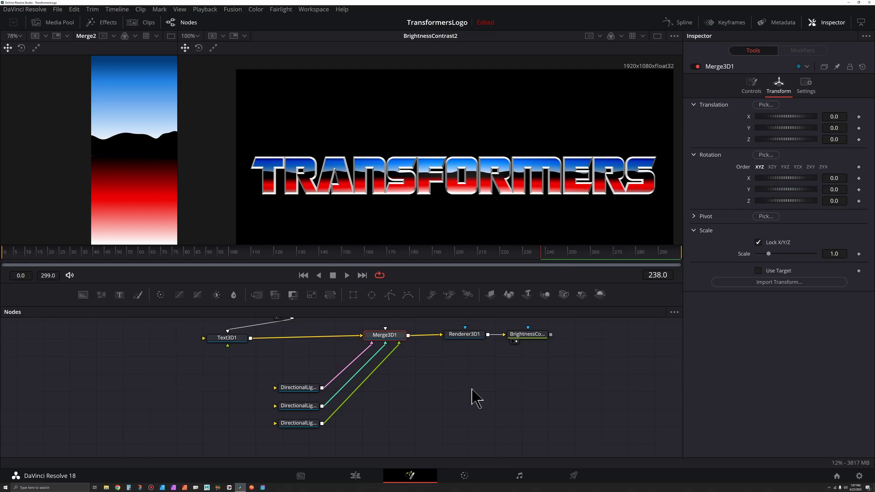
key(shift+space)
text(light)
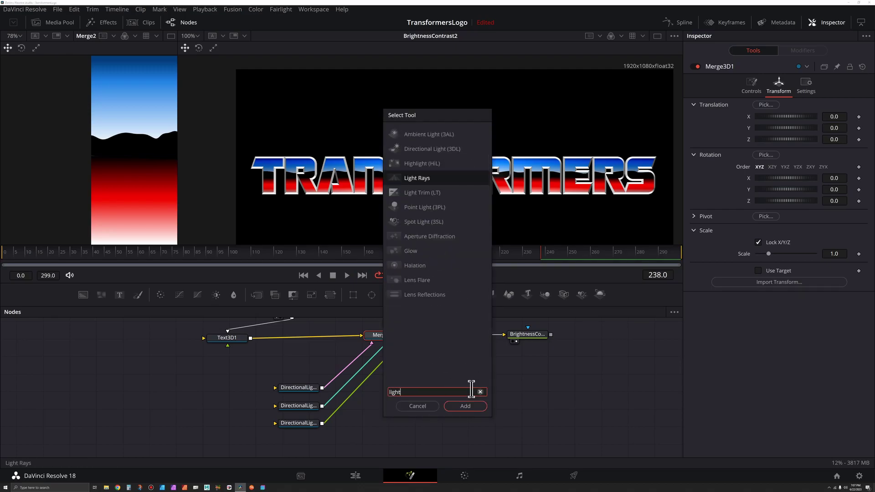
click(421, 208)
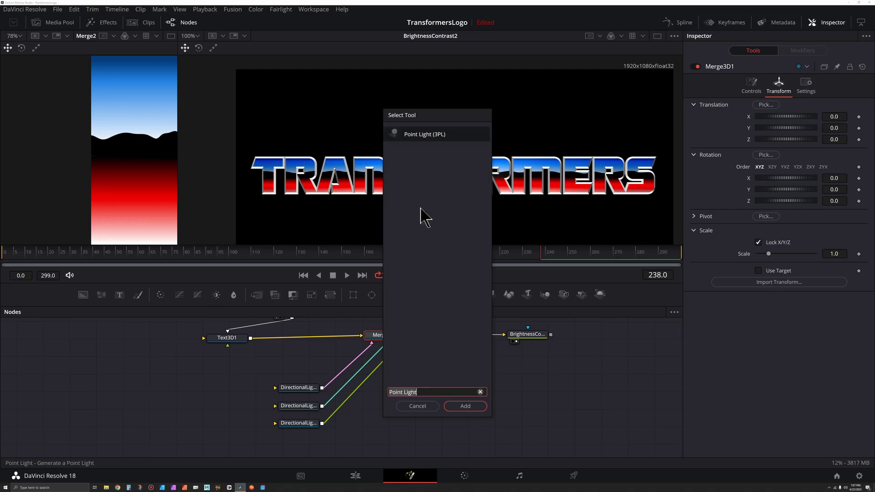
key(Return)
drag(308, 424, 482, 406)
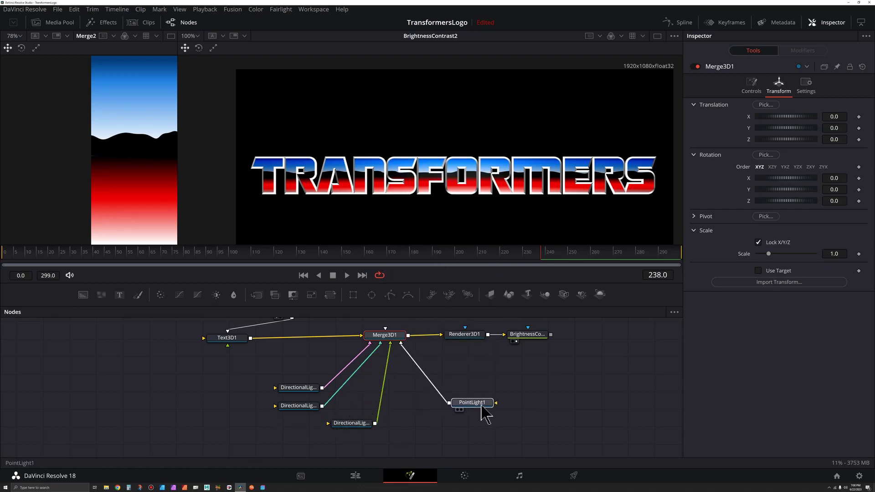
drag(360, 424, 304, 429)
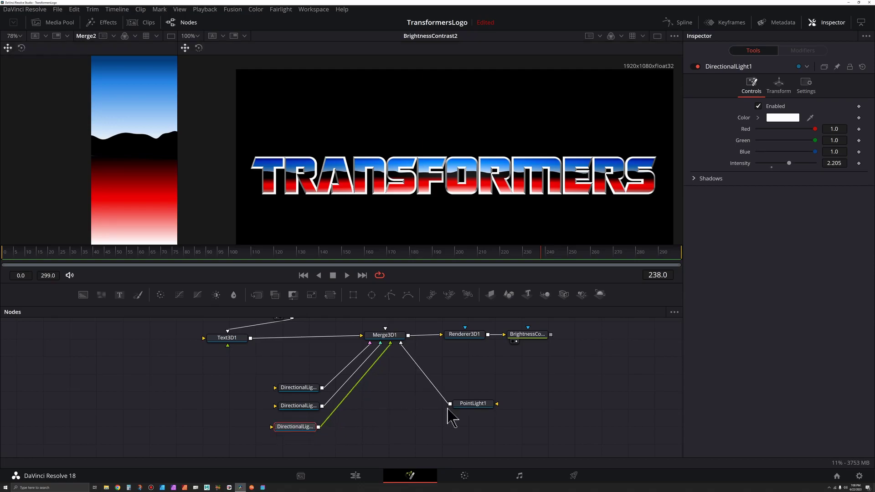
Step: Show the Merge3D1 scene in the first viewer and widen that viewer
click(470, 403)
click(390, 346)
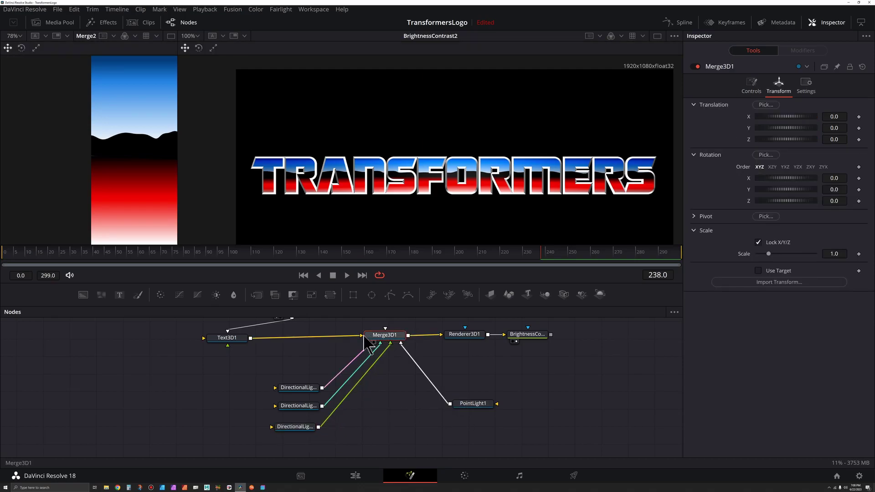
key(1)
drag(220, 211, 333, 199)
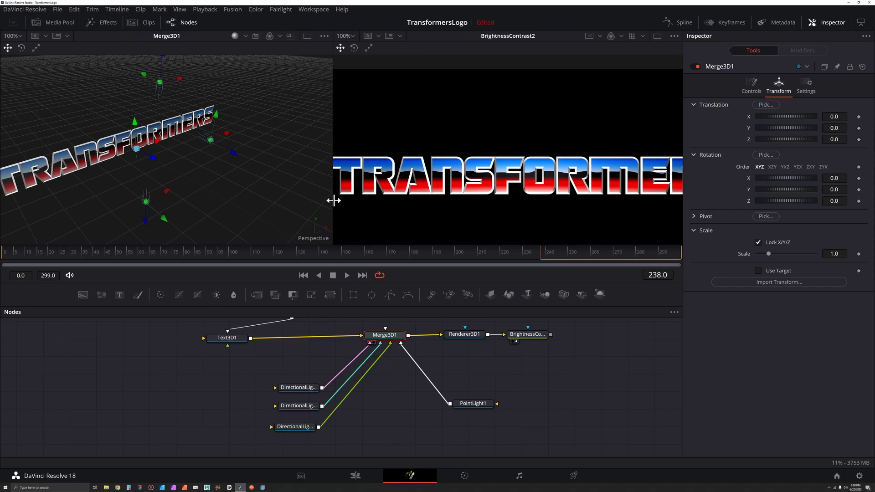
Step: Set the PointLight1 intensity to 3.0 and try moving the light in the 3D scene above the logo
click(473, 404)
drag(173, 137, 192, 151)
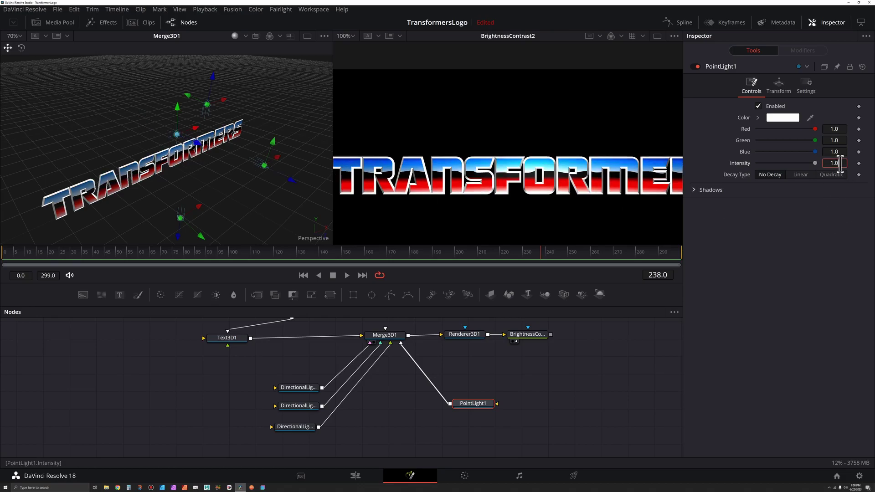
text(3)
key(Tab)
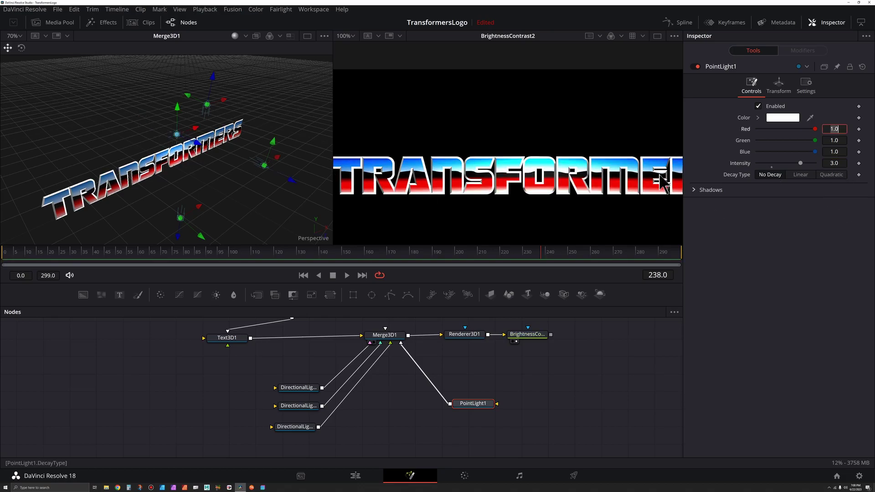
mouse_move(202, 146)
mouse_down()
mouse_move(170, 133)
mouse_move(186, 139)
mouse_move(235, 130)
mouse_move(154, 162)
mouse_move(201, 160)
mouse_up()
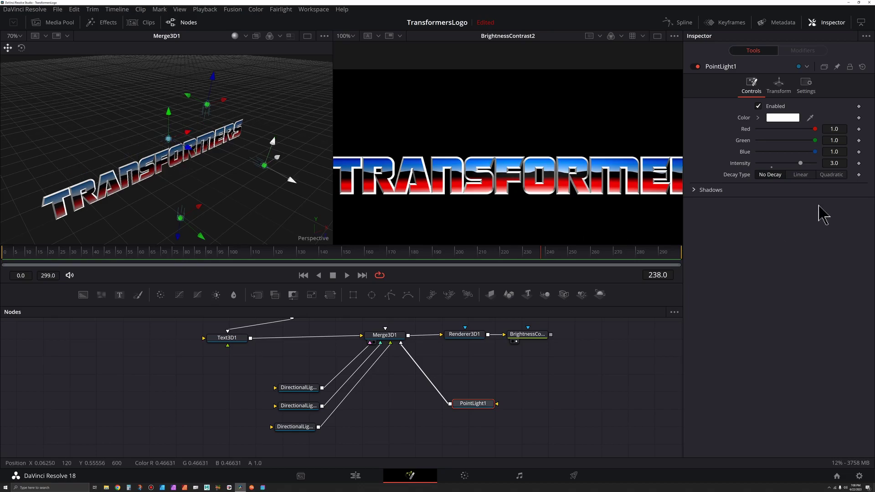
Step: Set the PointLight1 decay type to Quadratic and its intensity to 1.354
click(826, 176)
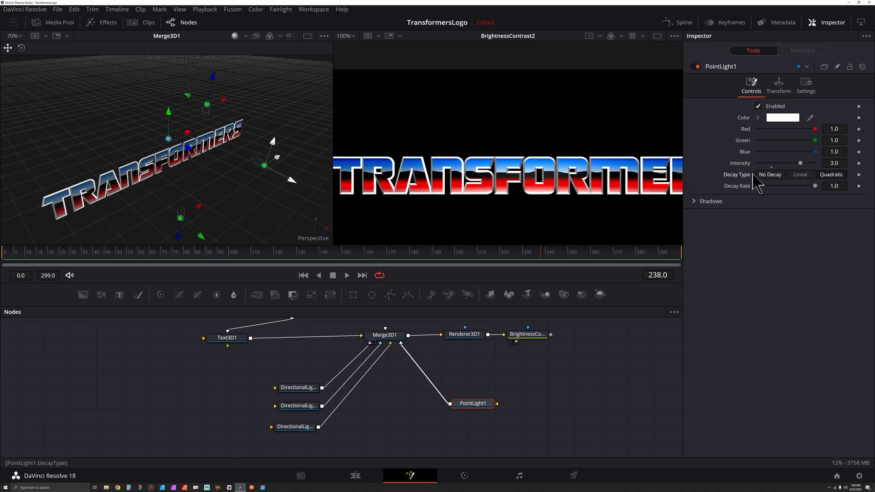
drag(800, 163, 775, 175)
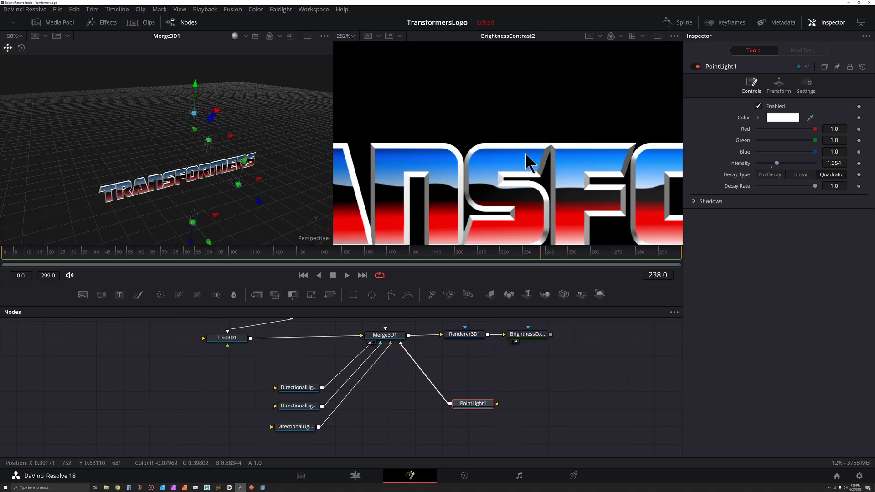
scroll(526, 155, down, 3)
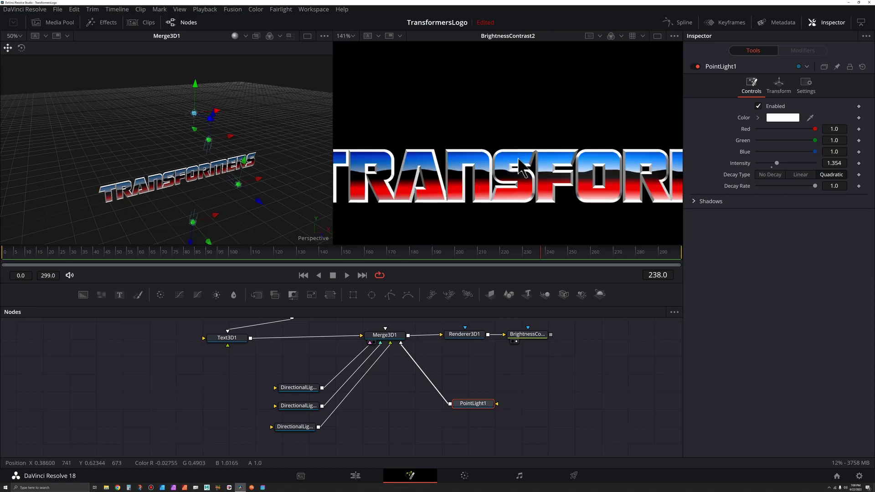
drag(500, 164, 483, 168)
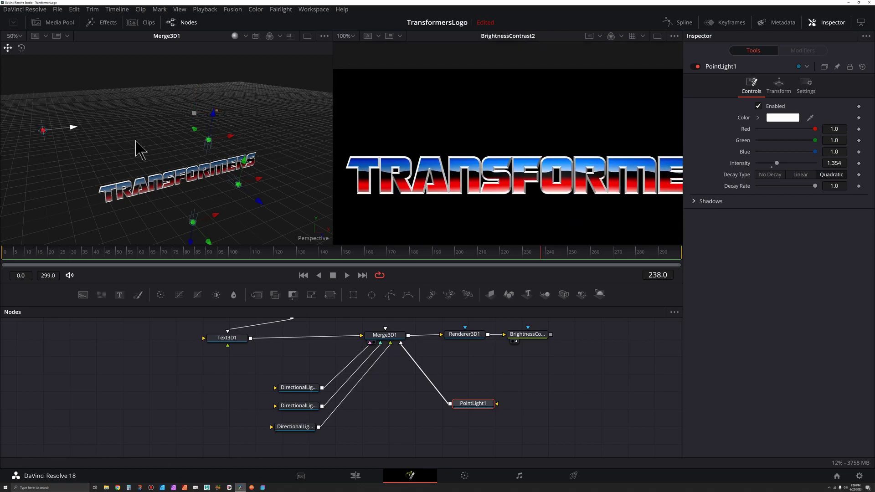
Step: Try different positions for PointLight1 along the length of the logo and out past its far end
drag(136, 140, 256, 118)
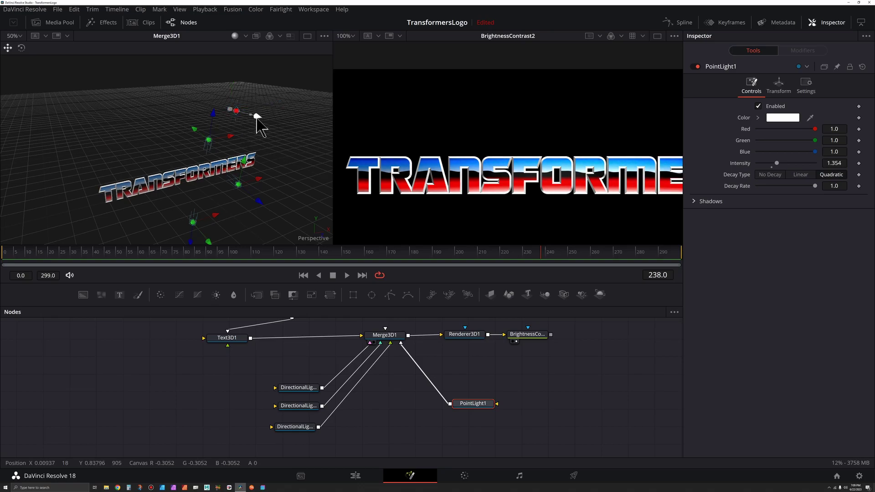
drag(631, 175, 552, 176)
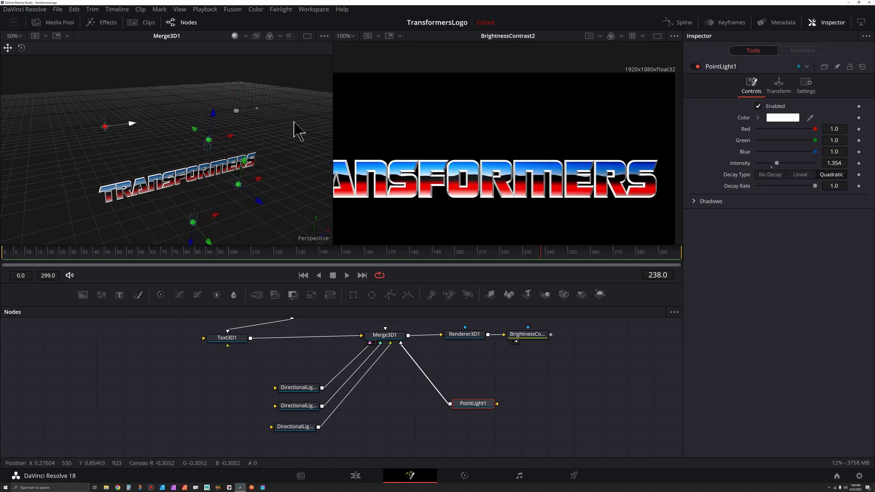
scroll(294, 132, down, 3)
drag(274, 141, 293, 157)
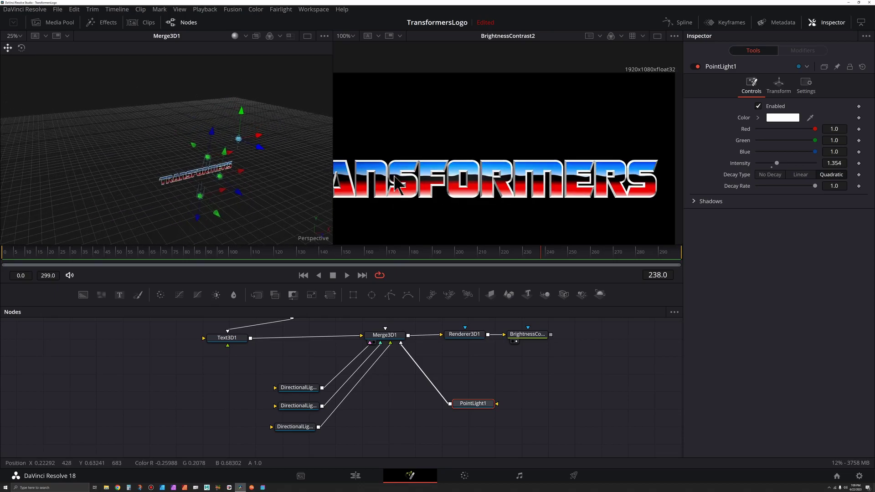
scroll(479, 175, down, 2)
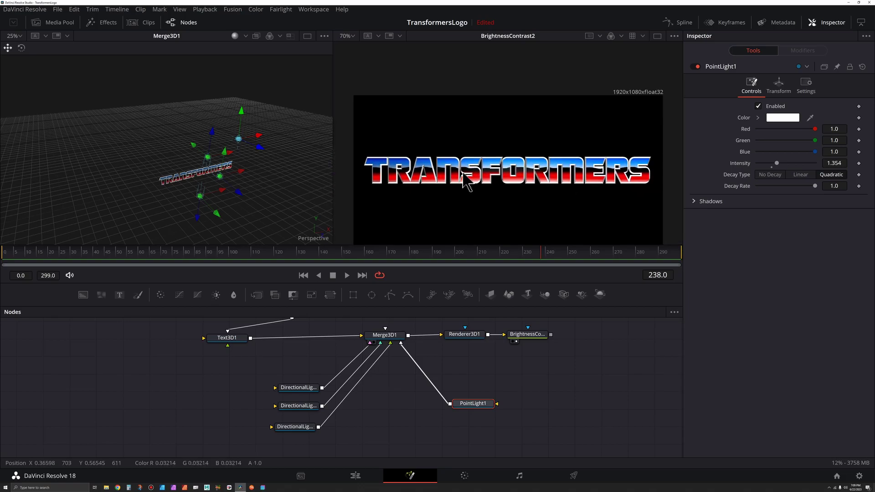
Step: Enlarge the BrightnessContrast2 viewer, frame the whole logo in it, and adjust the 3D scene around PointLight1 beyond the word's end
drag(332, 183, 203, 184)
scroll(337, 177, up, 2)
scroll(349, 176, down, 1)
drag(406, 186, 382, 182)
drag(118, 162, 3, 155)
drag(137, 159, 177, 196)
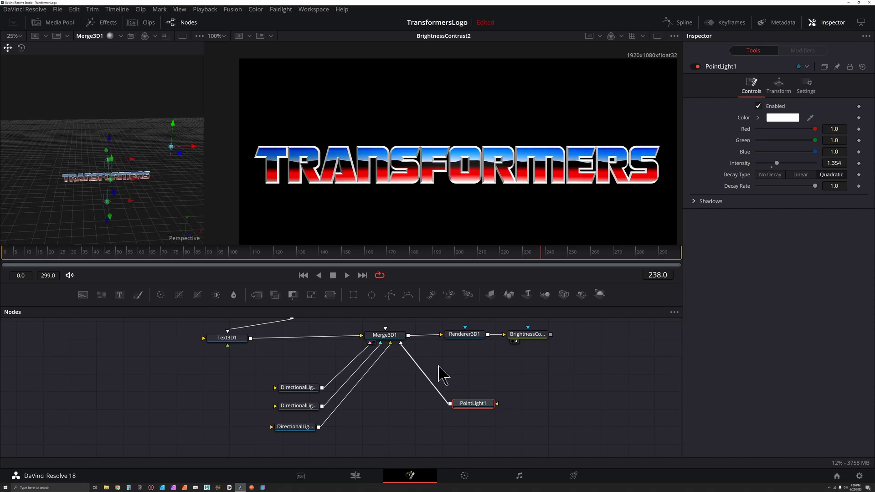
Step: Paste a copy of PointLight1 into Merge3D1 and try positions for the point lights on opposite sides of the logo
click(385, 336)
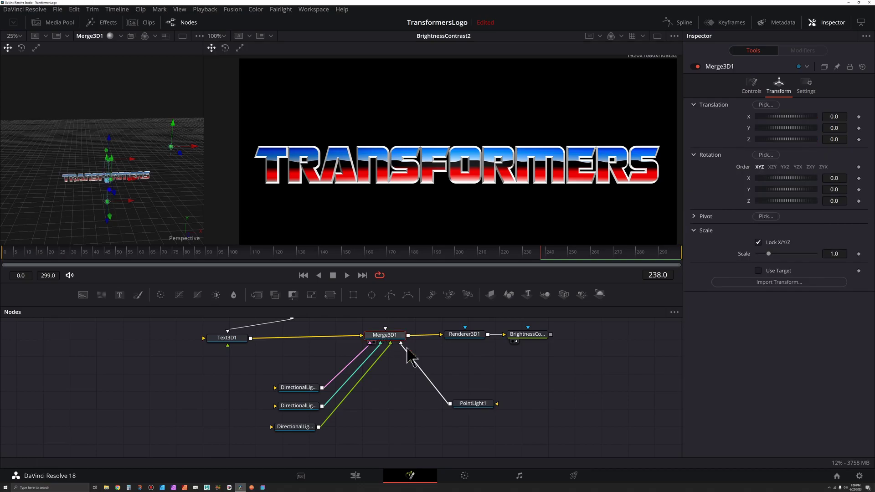
key(ctrl+v)
drag(172, 131, 182, 172)
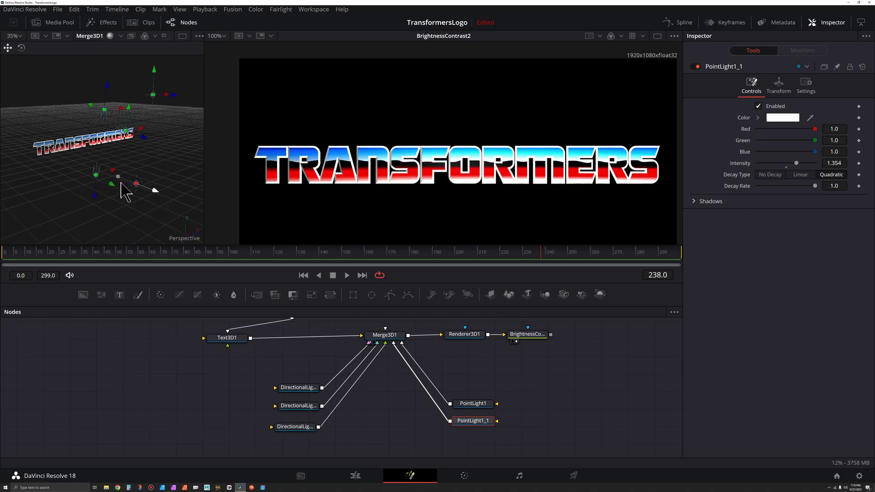
drag(121, 183, 20, 201)
drag(56, 175, 78, 178)
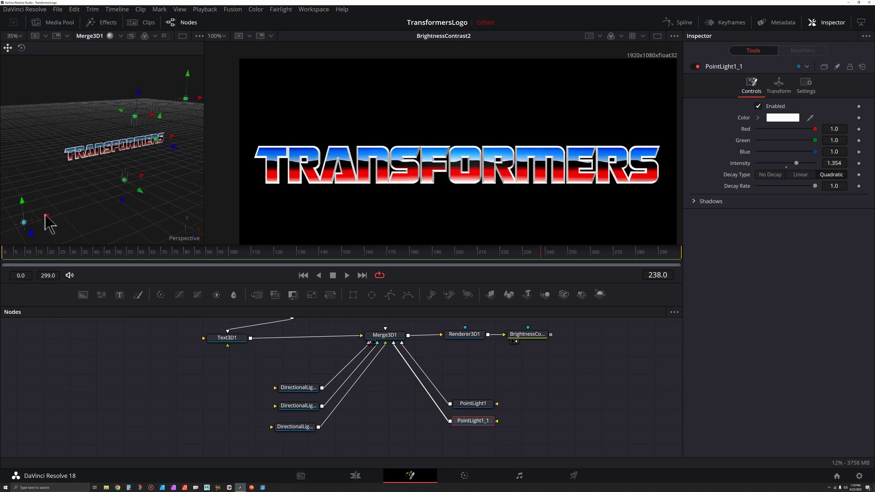
drag(197, 103, 69, 94)
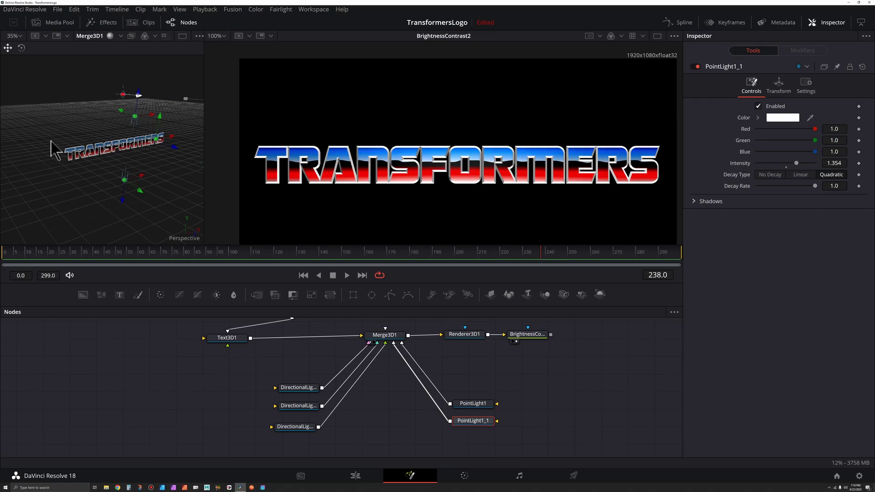
scroll(136, 91, down, 2)
Step: Delete both point lights, PointLight1 and PointLight1_1
drag(440, 393, 483, 433)
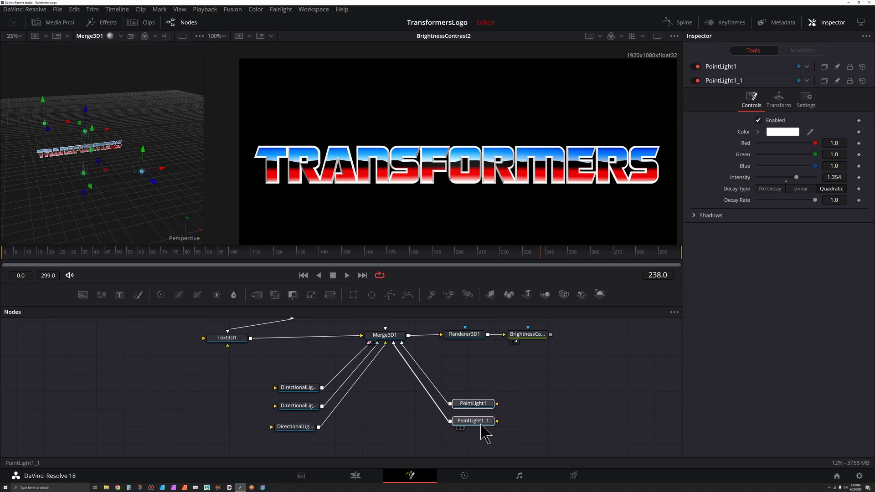
key(Delete)
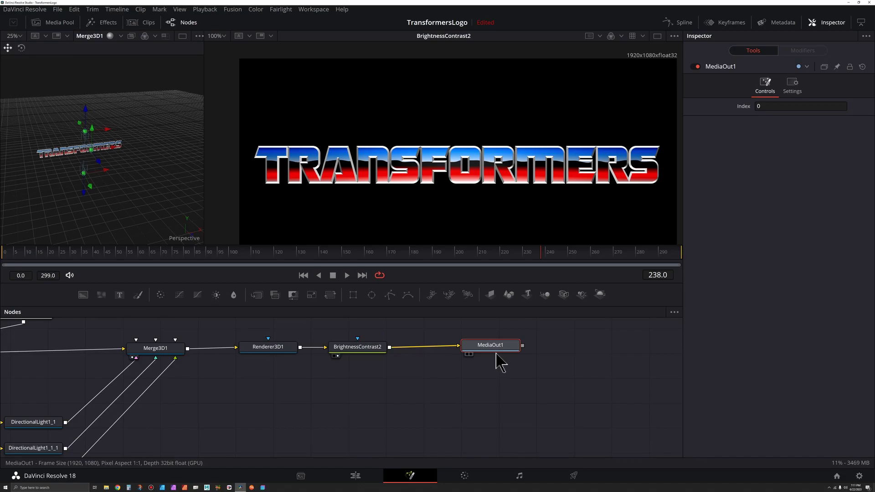